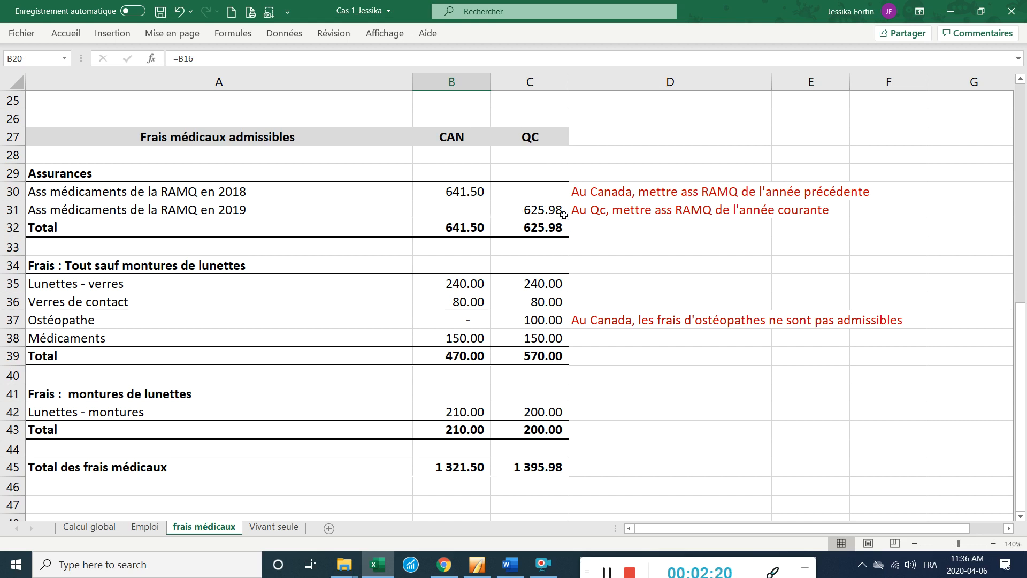
# - Compare the 2018 and 2019 RAMQ drug insurance amounts in the worksheet with the monthly rates in the teacher's notes in Chrome
pyautogui.click(470, 193)
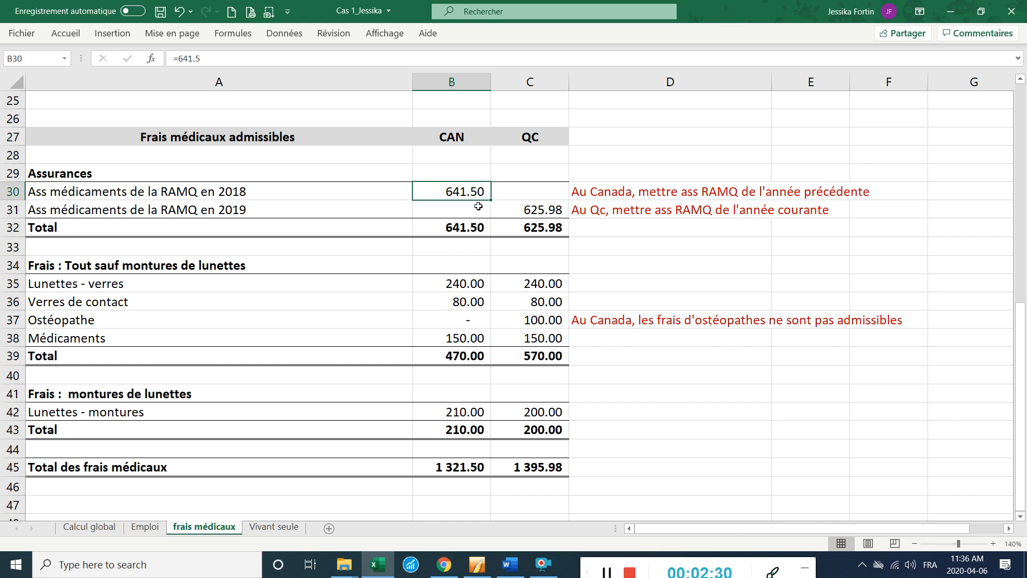
pyautogui.click(556, 208)
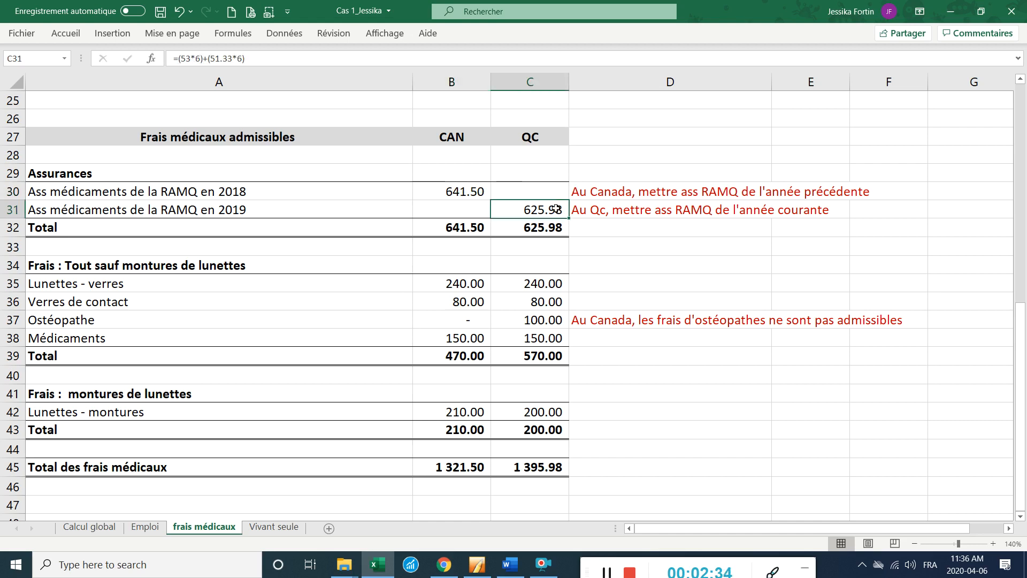
pyautogui.click(443, 568)
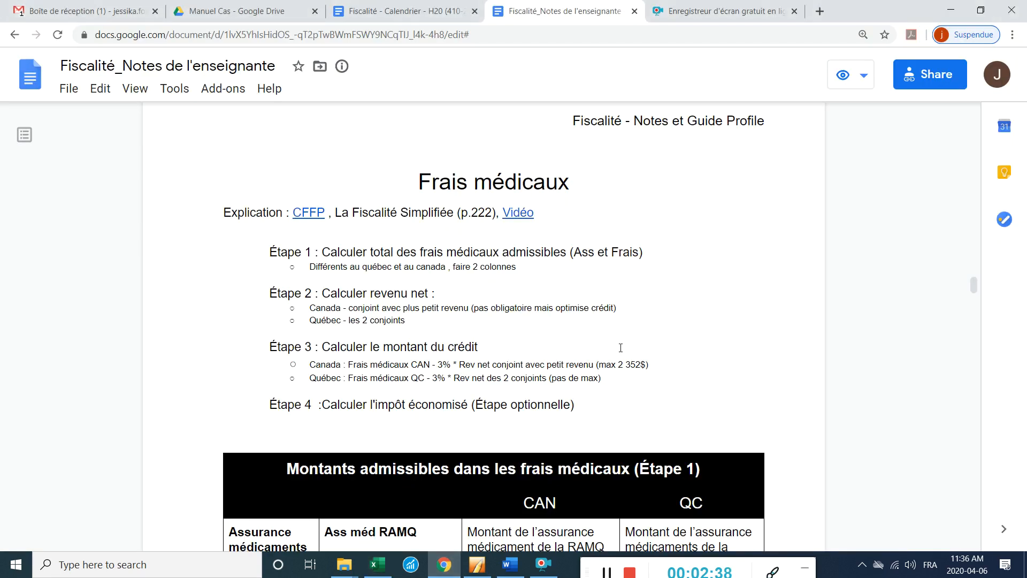
pyautogui.scroll(-4, 630, 333)
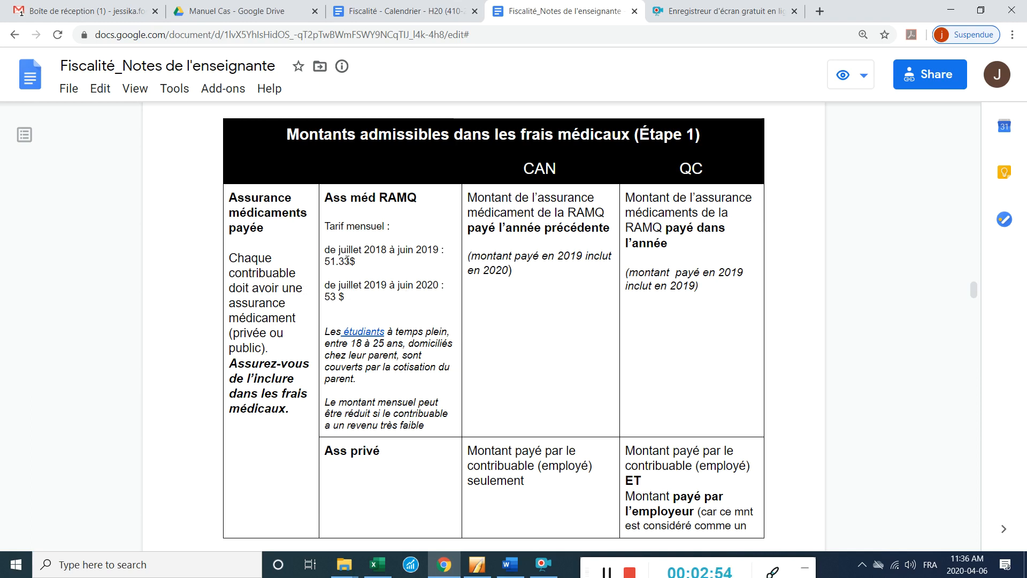
pyautogui.hotkey('alt', 'Tab')
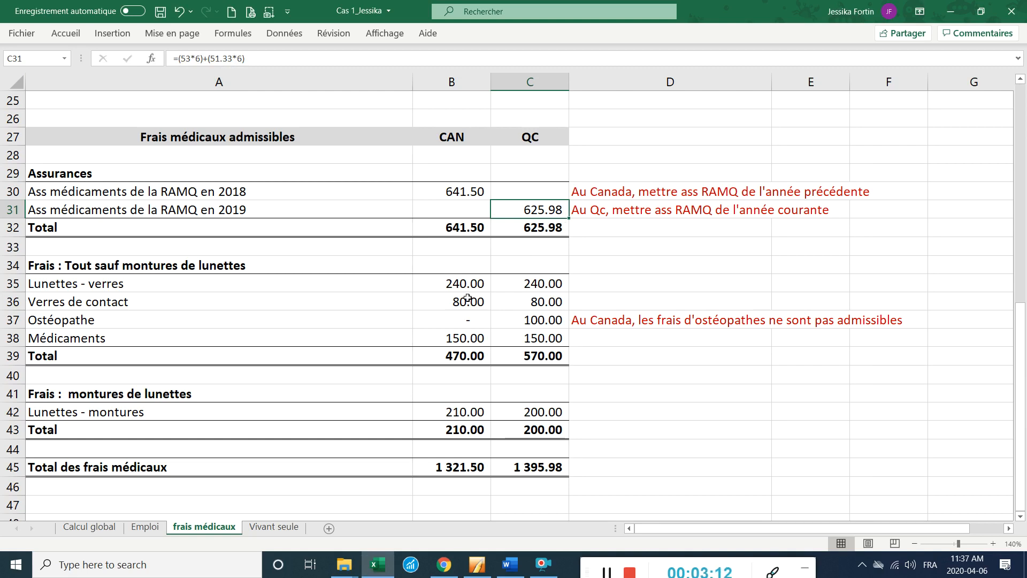
pyautogui.hotkey('alt', 'Tab')
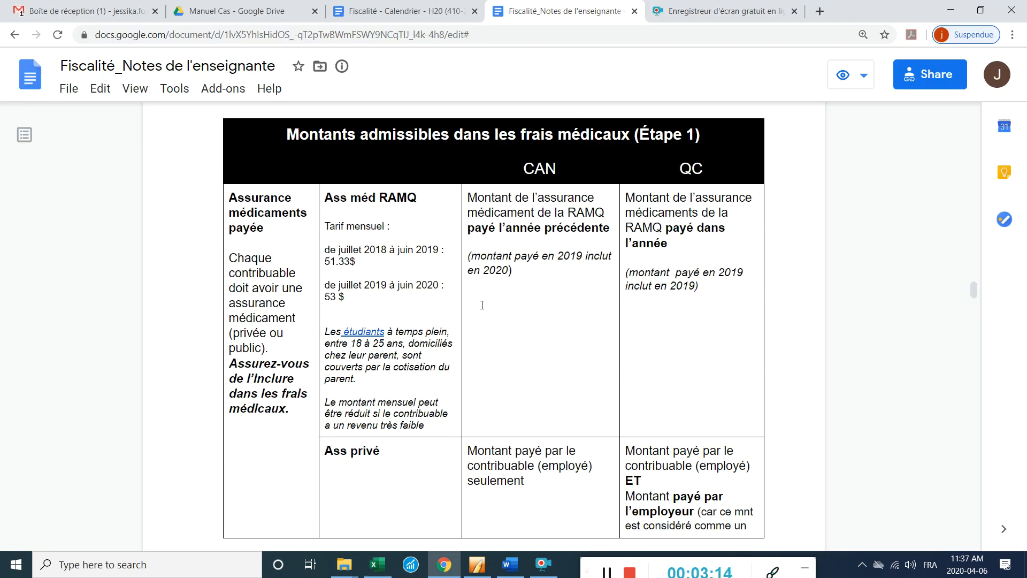
pyautogui.hotkey('alt', 'Tab')
# - Switch to the Word case document and compare its glasses and contact lens receipts with the CAN and QC amounts in the Excel worksheet
pyautogui.click(510, 565)
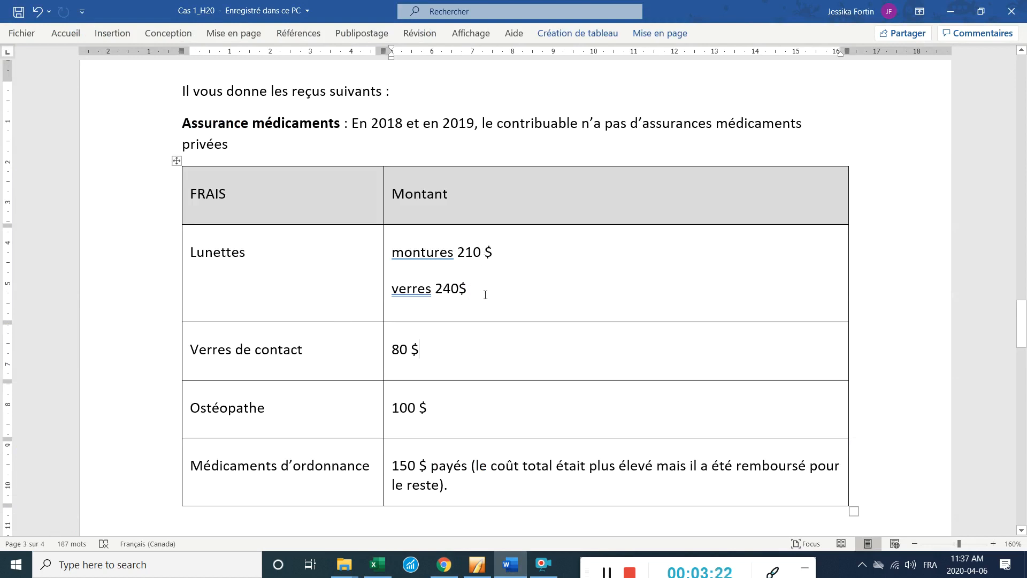
pyautogui.hotkey('alt', 'Tab')
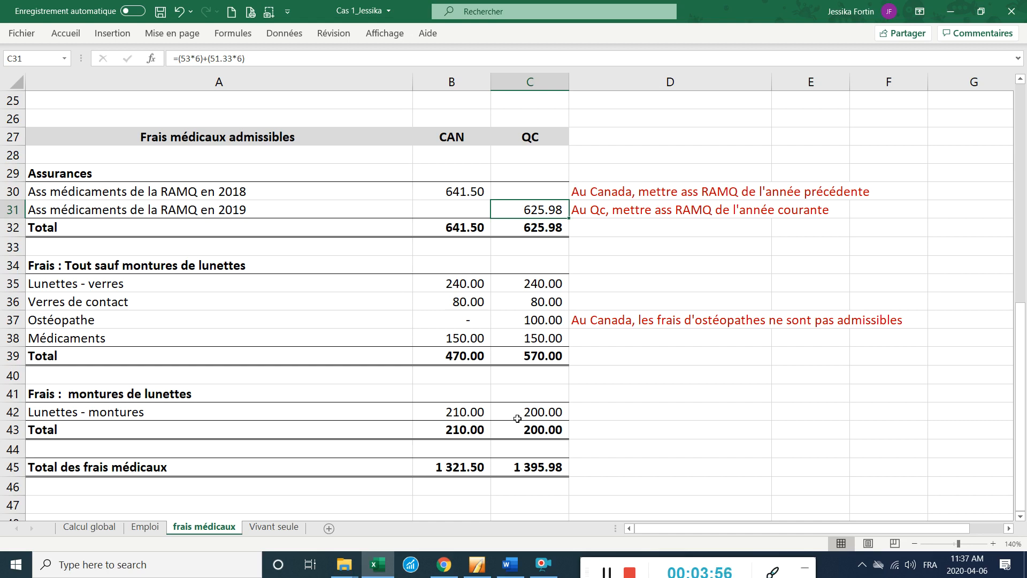
pyautogui.hotkey('alt', 'Tab')
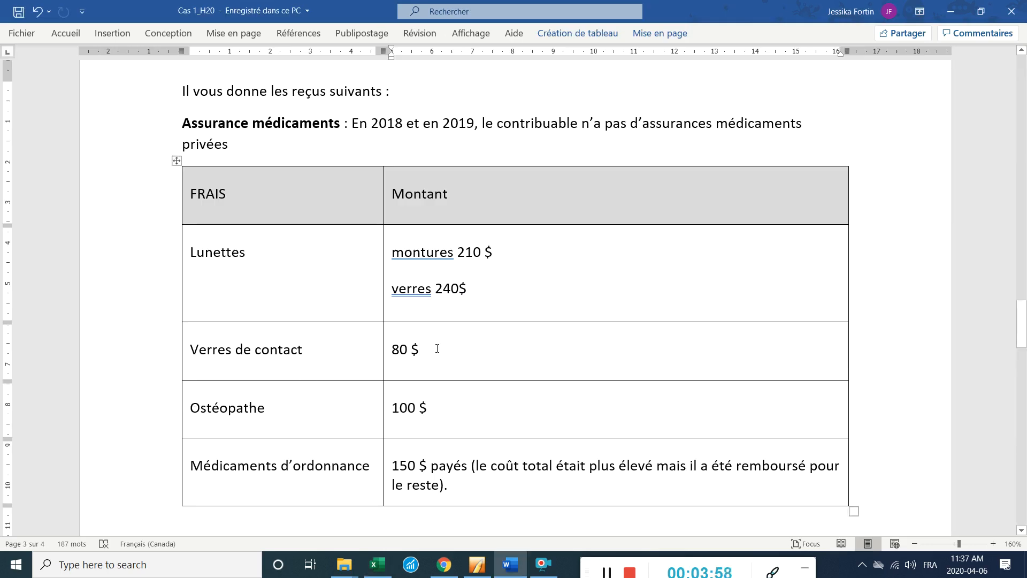
pyautogui.hotkey('alt', 'Tab')
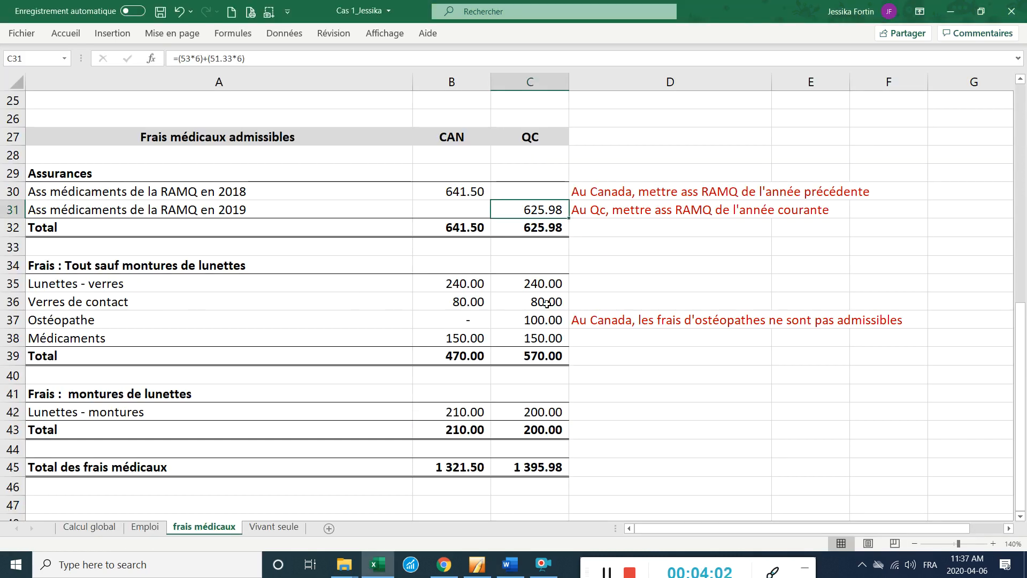
# - Compare the osteopath and prescription drug receipts in the Word case with their CAN and QC amounts in the Excel worksheet
pyautogui.hotkey('alt', 'Tab')
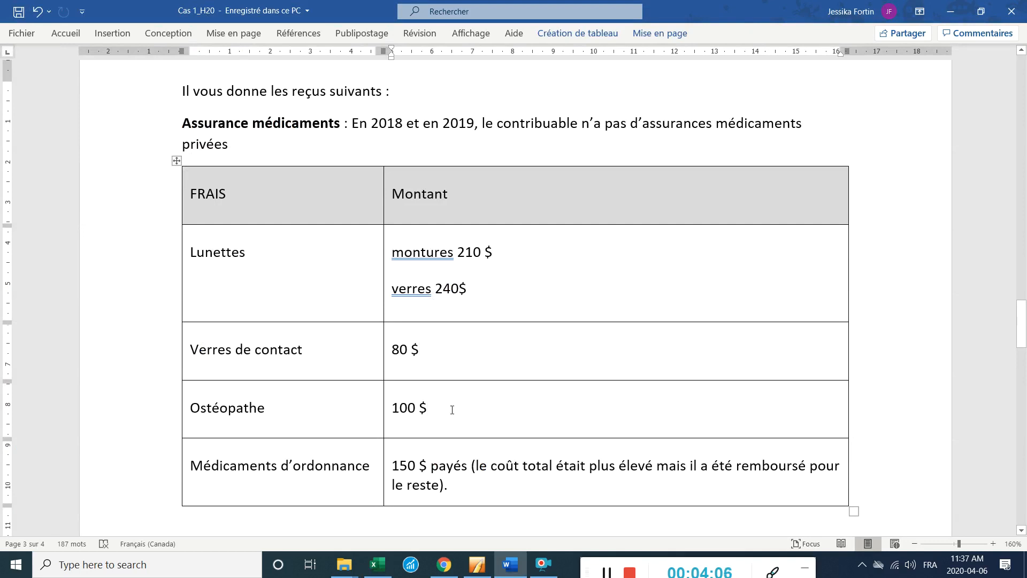
pyautogui.hotkey('alt', 'Tab')
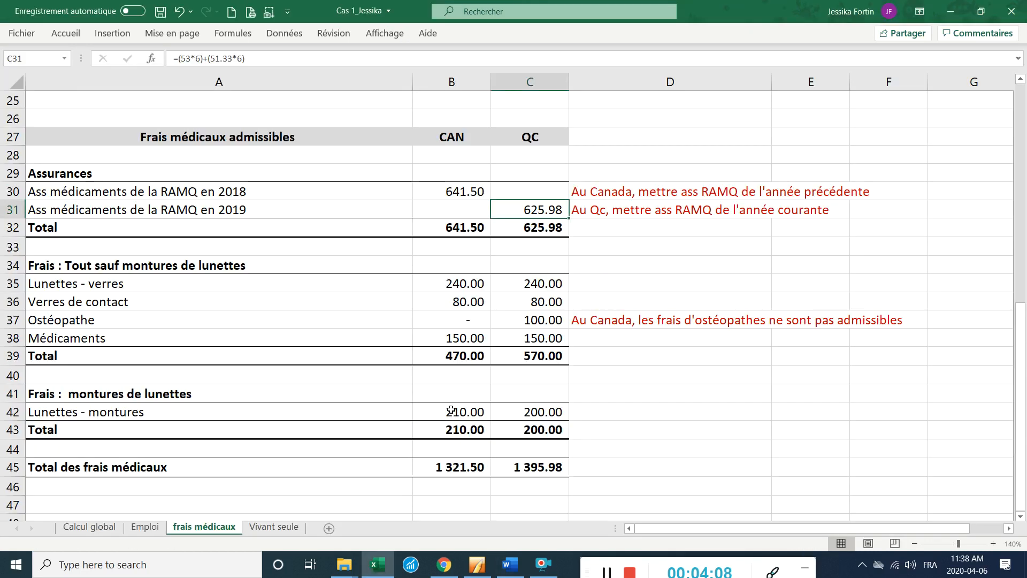
pyautogui.click(473, 320)
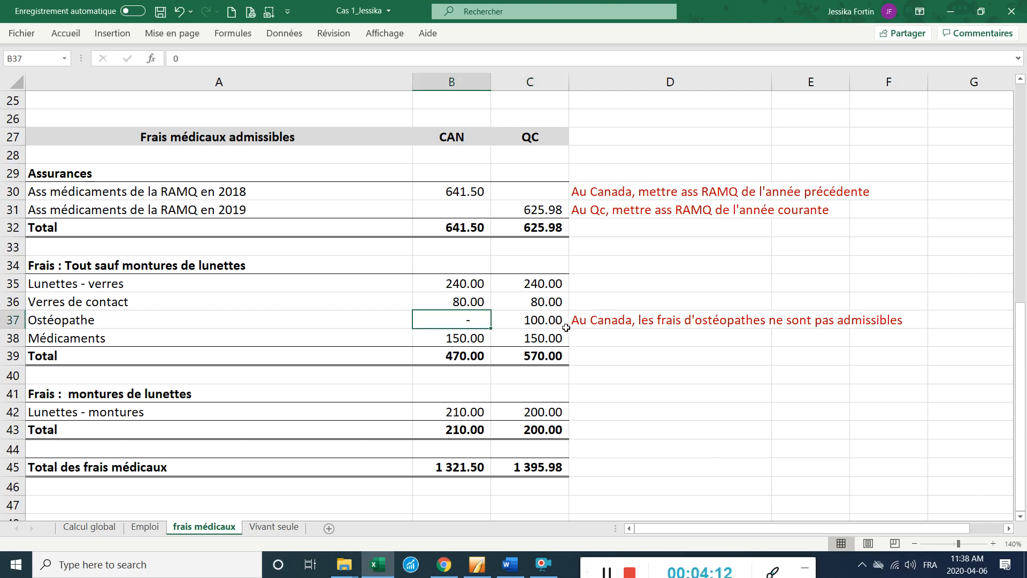
pyautogui.hotkey('alt', 'Tab')
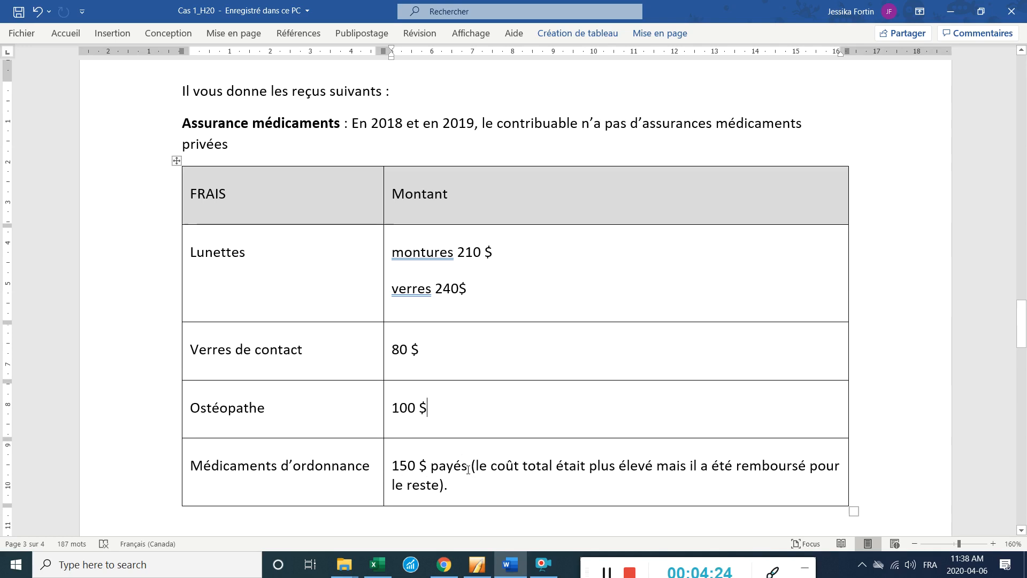
pyautogui.click(468, 469)
pyautogui.hotkey('alt', 'Tab')
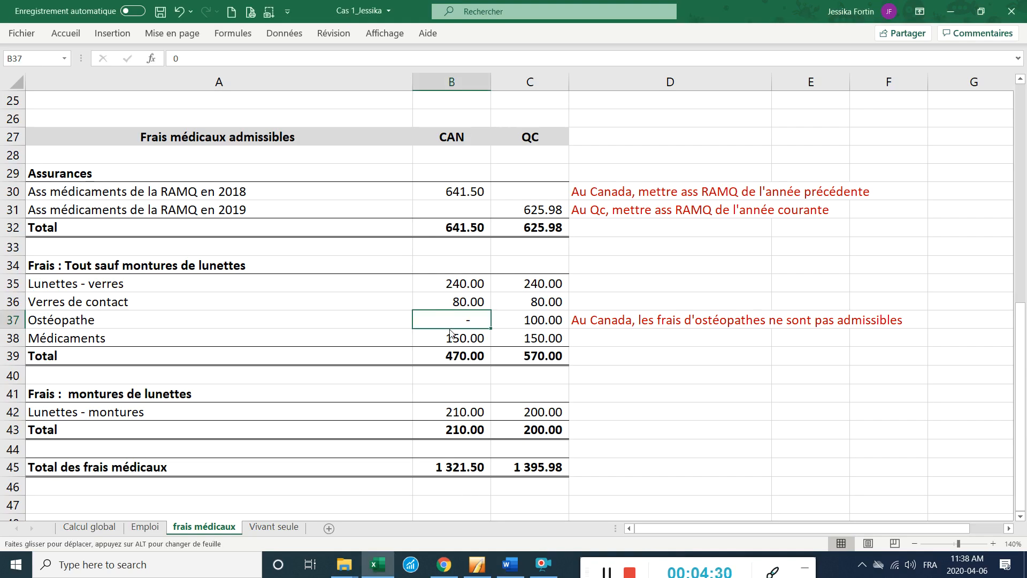
pyautogui.click(534, 337)
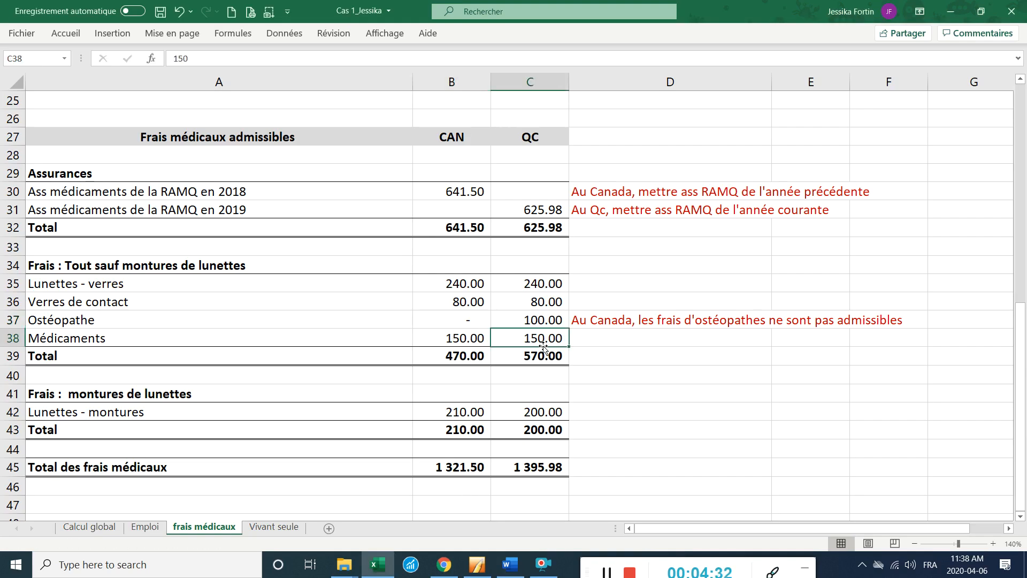
# - Inspect the formulas behind the CAN and QC total medical expenses in B45 and C45
pyautogui.doubleClick(464, 468)
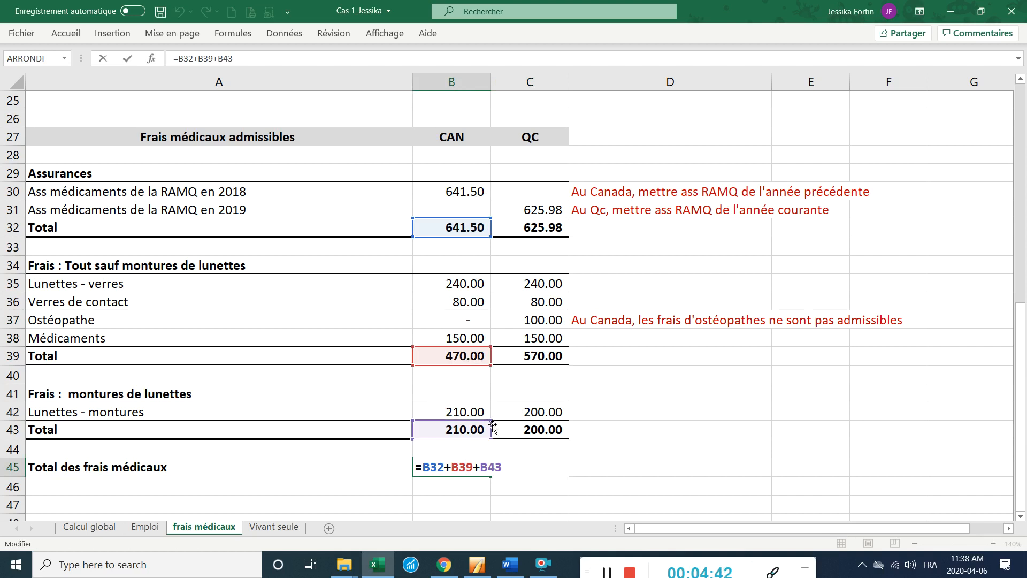
pyautogui.press('Return')
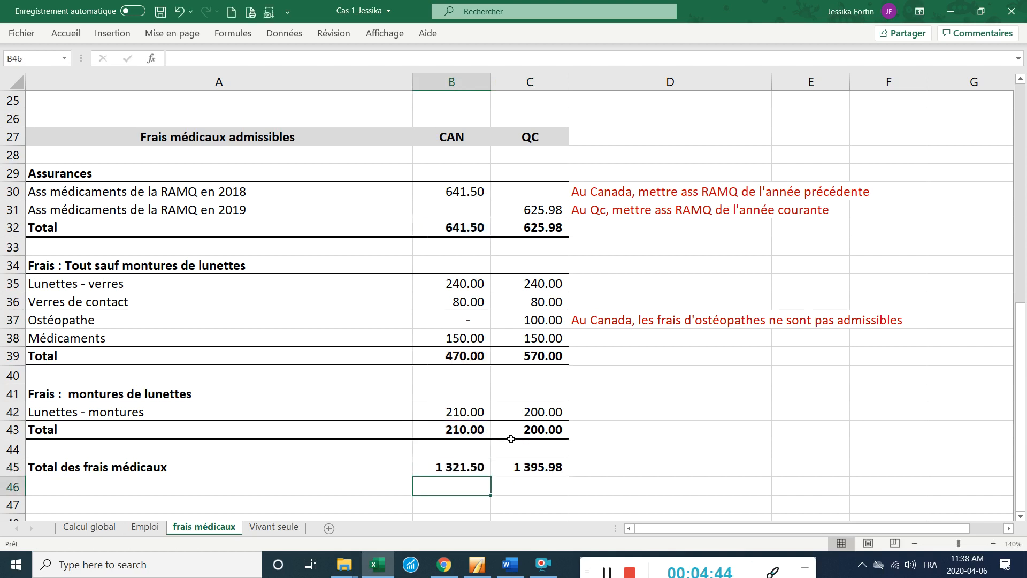
pyautogui.doubleClick(534, 465)
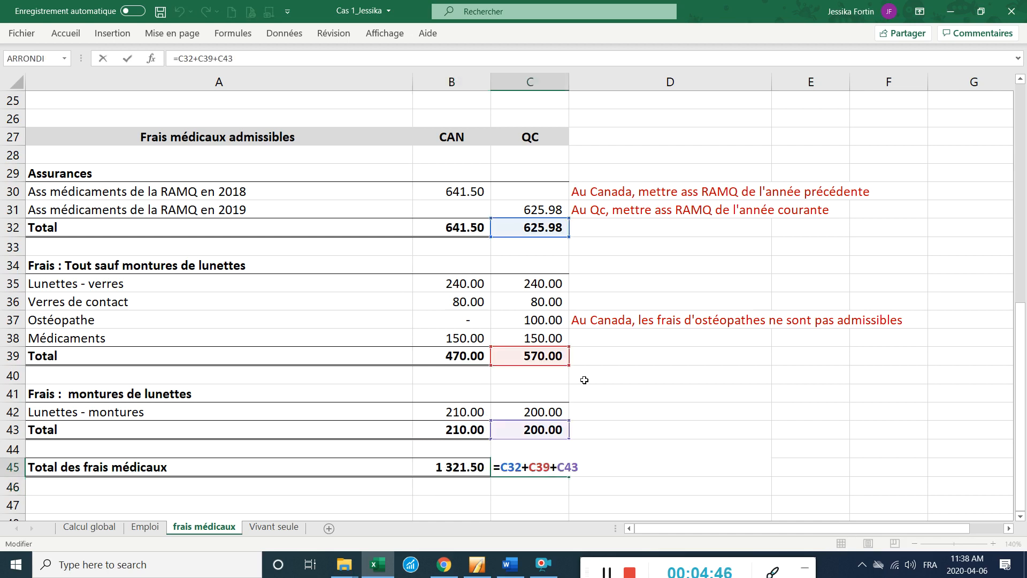
pyautogui.press('Return')
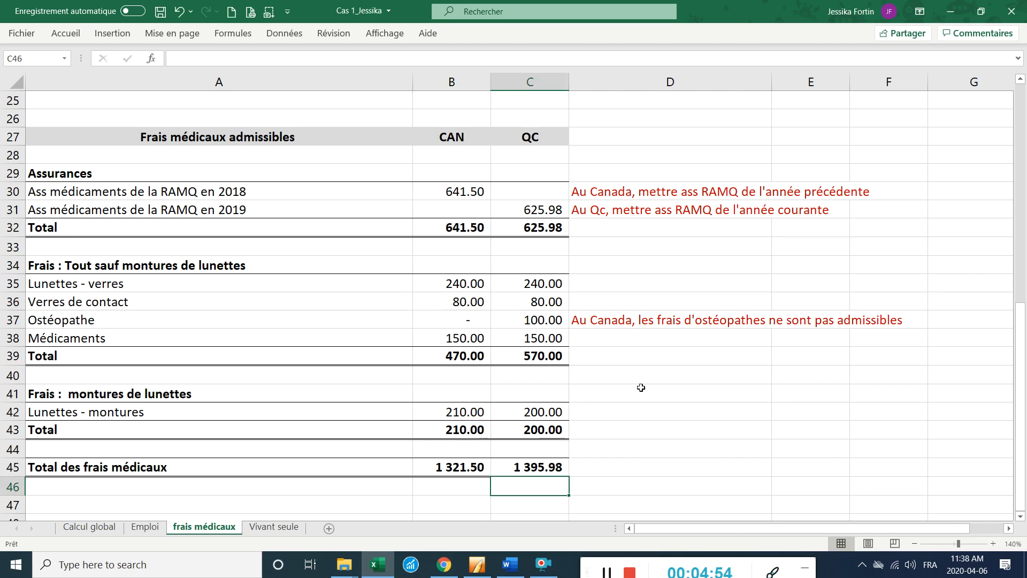
# - Review the calculation steps in the teacher's notes in Chrome and check the net income on the T1 summary in PROFILE
pyautogui.click(444, 564)
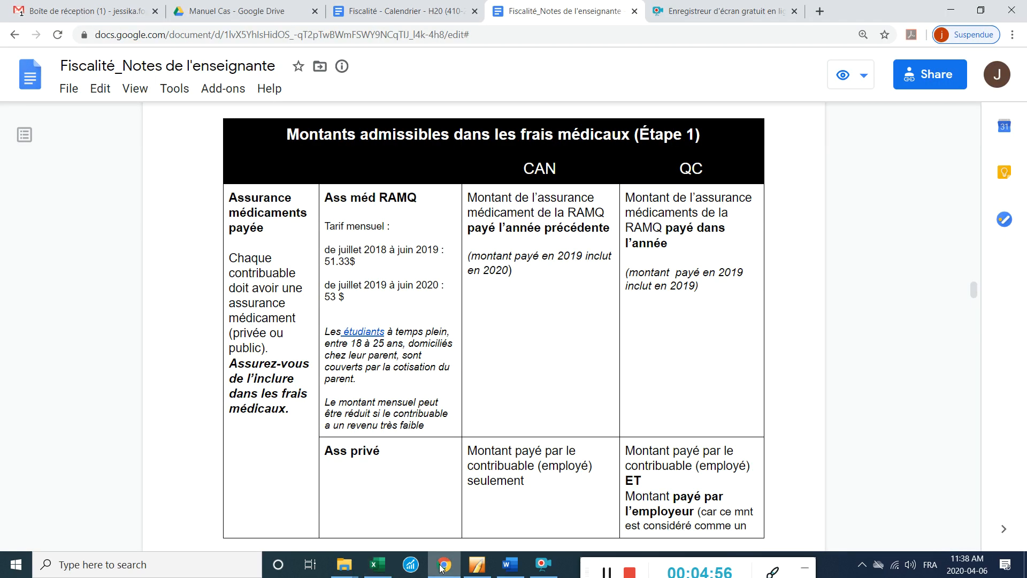
pyautogui.scroll(8, 471, 377)
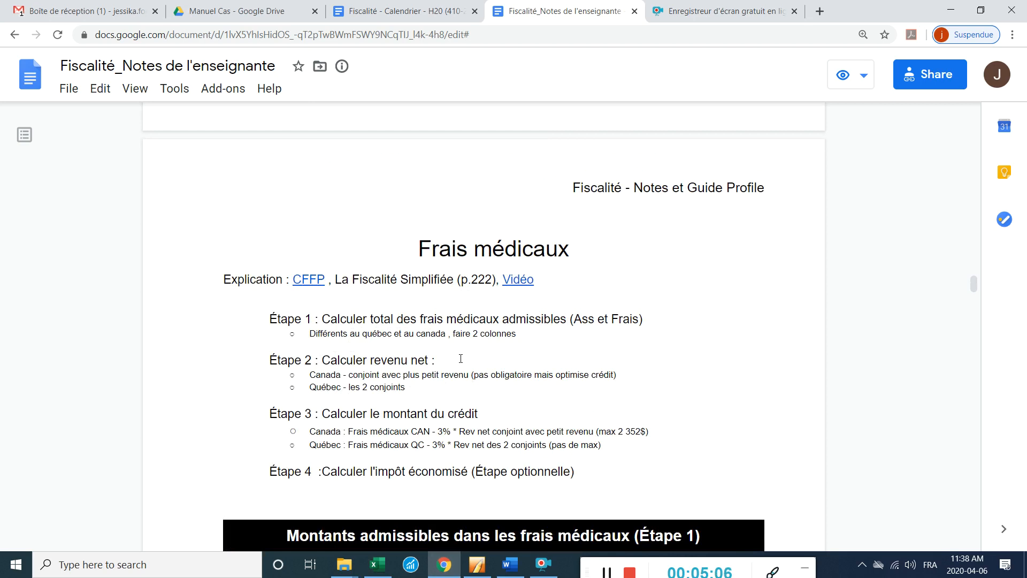
pyautogui.click(477, 566)
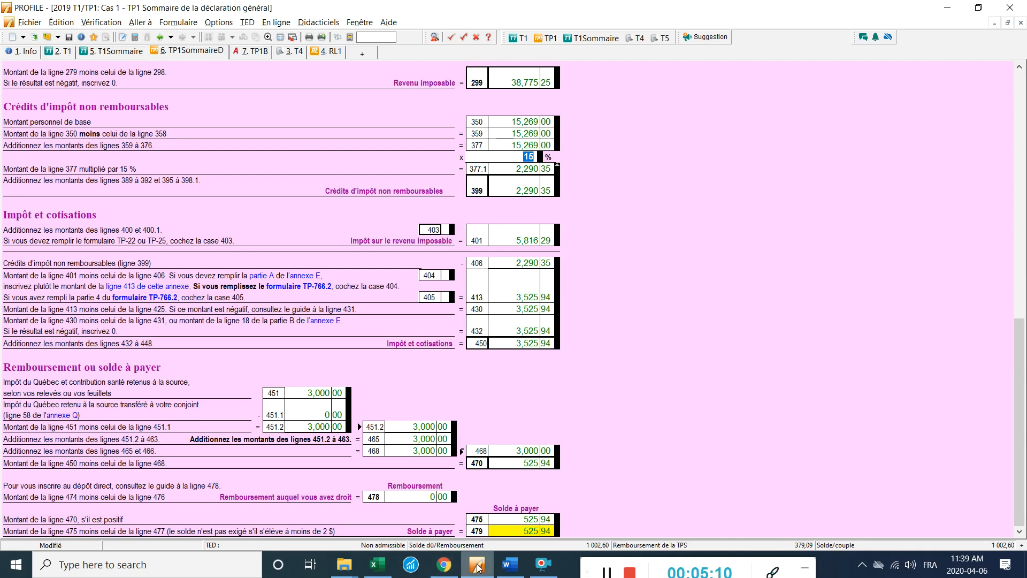
pyautogui.click(108, 51)
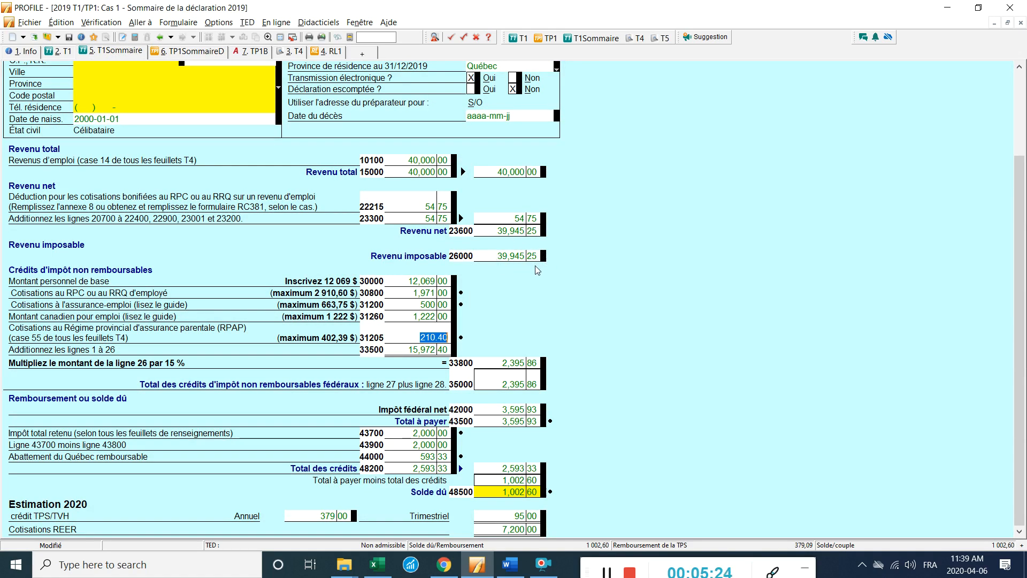
pyautogui.hotkey('alt', 'Tab')
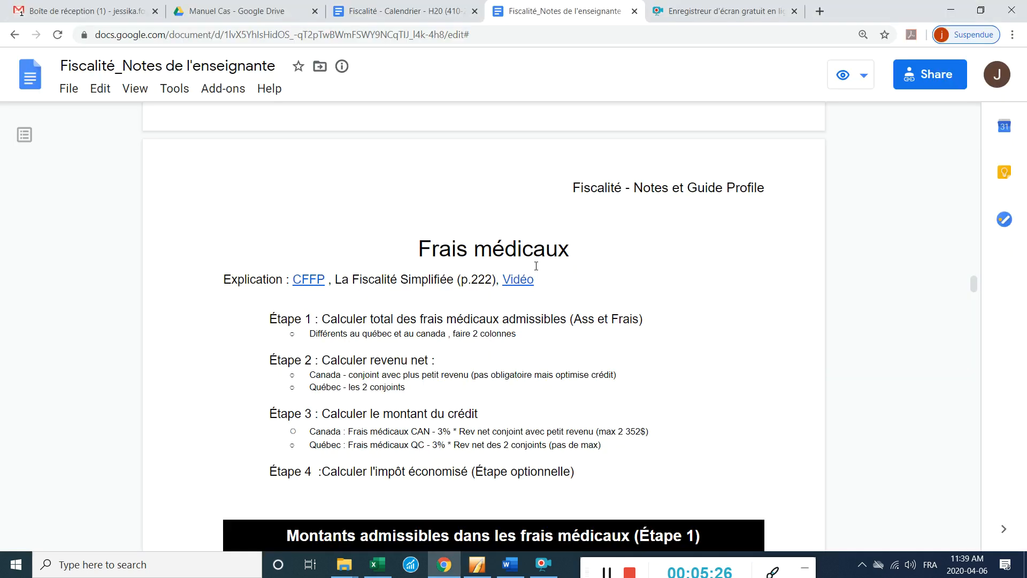
# - Return to the Excel worksheet and trace the Canada section's total eligible medical expenses in B4 to its source cell B45
pyautogui.click(378, 564)
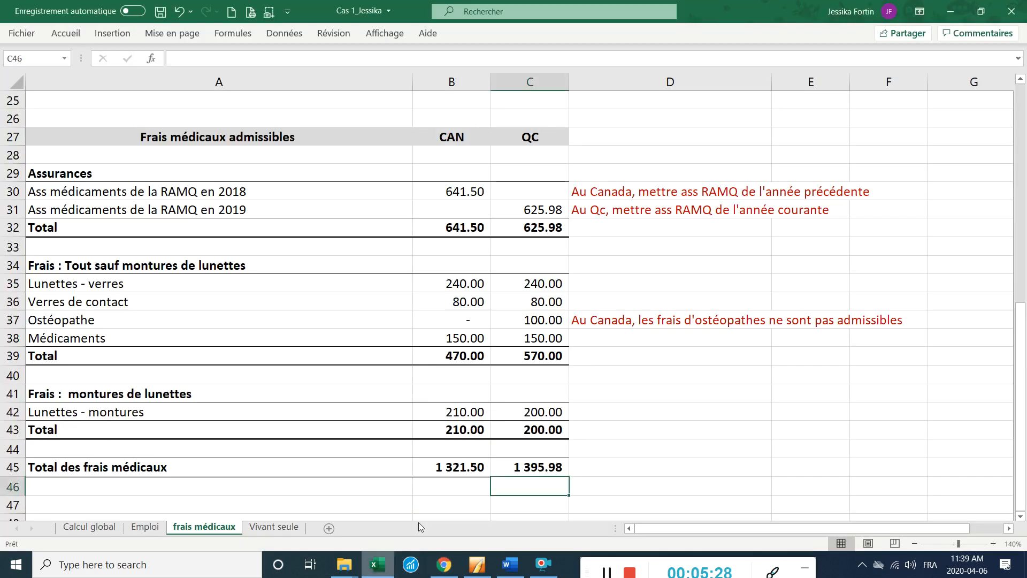
pyautogui.scroll(8, 514, 385)
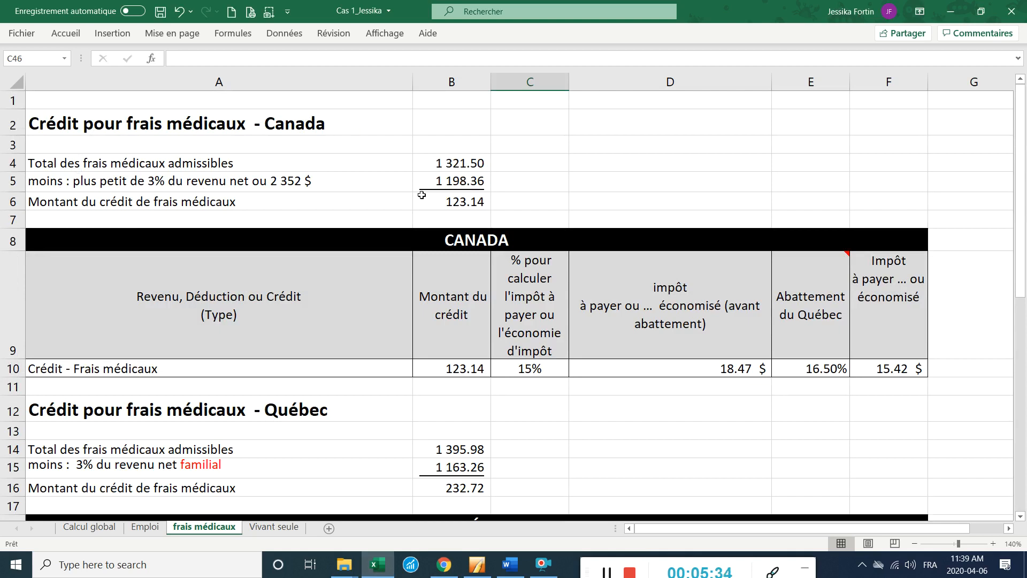
pyautogui.click(484, 165)
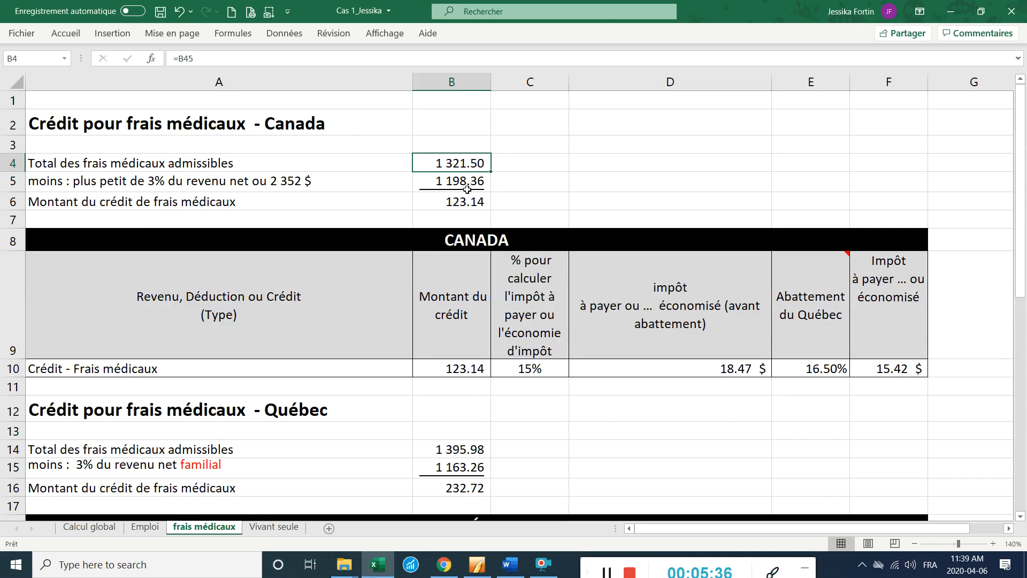
pyautogui.doubleClick(473, 159)
pyautogui.scroll(-7, 540, 274)
pyautogui.scroll(-3, 540, 274)
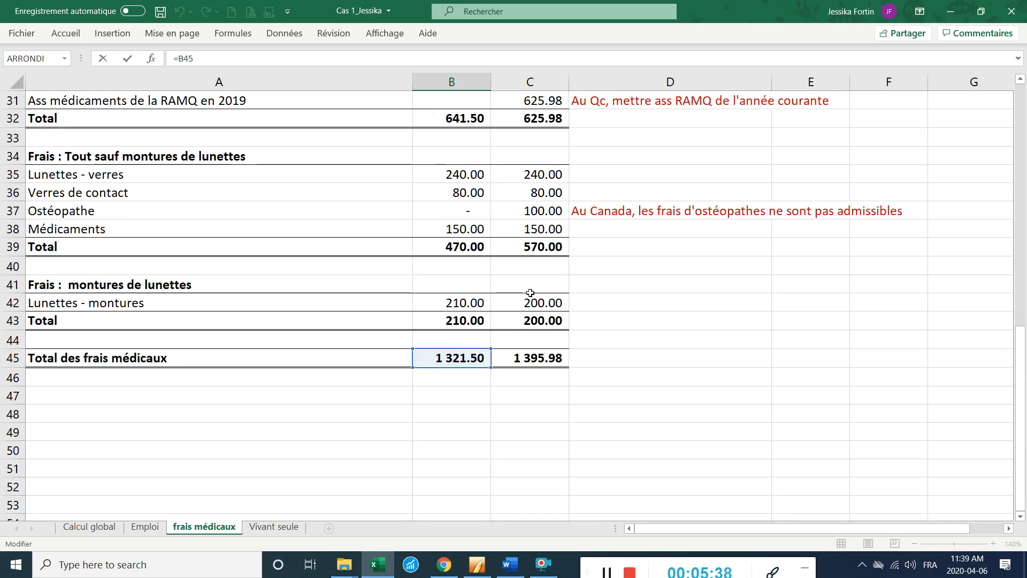
pyautogui.scroll(7, 528, 355)
pyautogui.scroll(3, 529, 355)
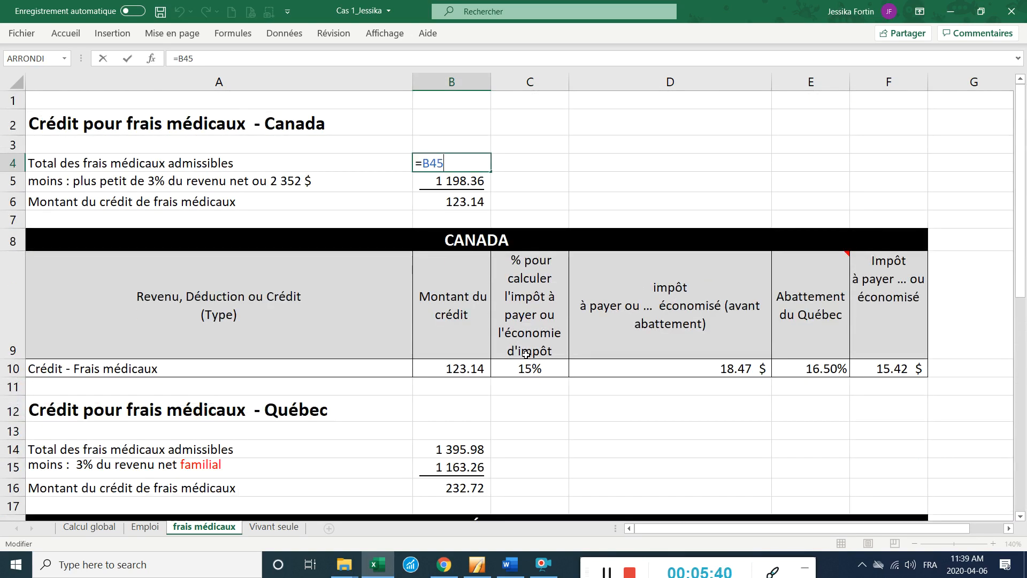
# - Inspect the formula in B5 that computes 3% of net income for the Canada credit
pyautogui.click(478, 185)
pyautogui.doubleClick(477, 184)
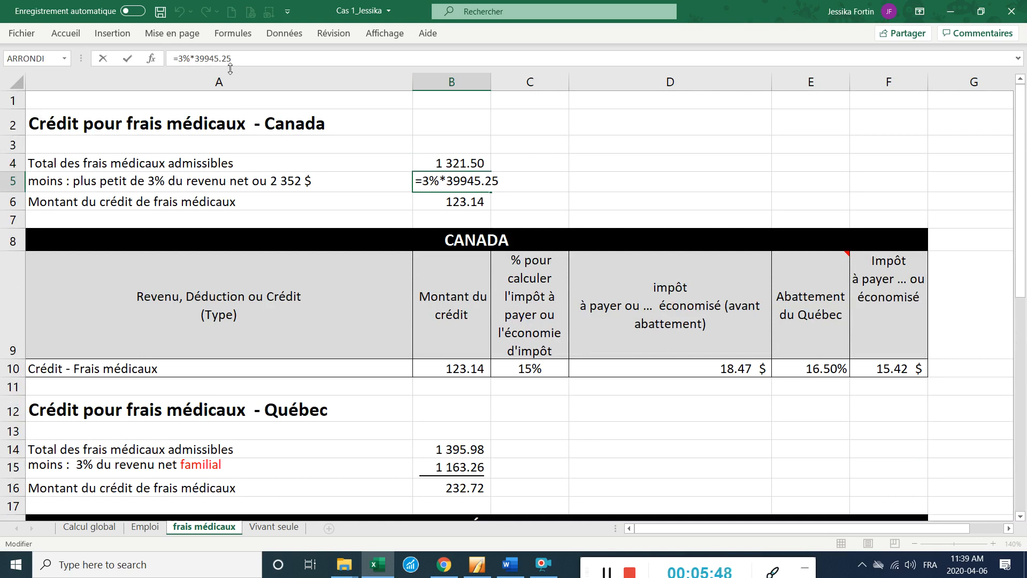
pyautogui.press('Return')
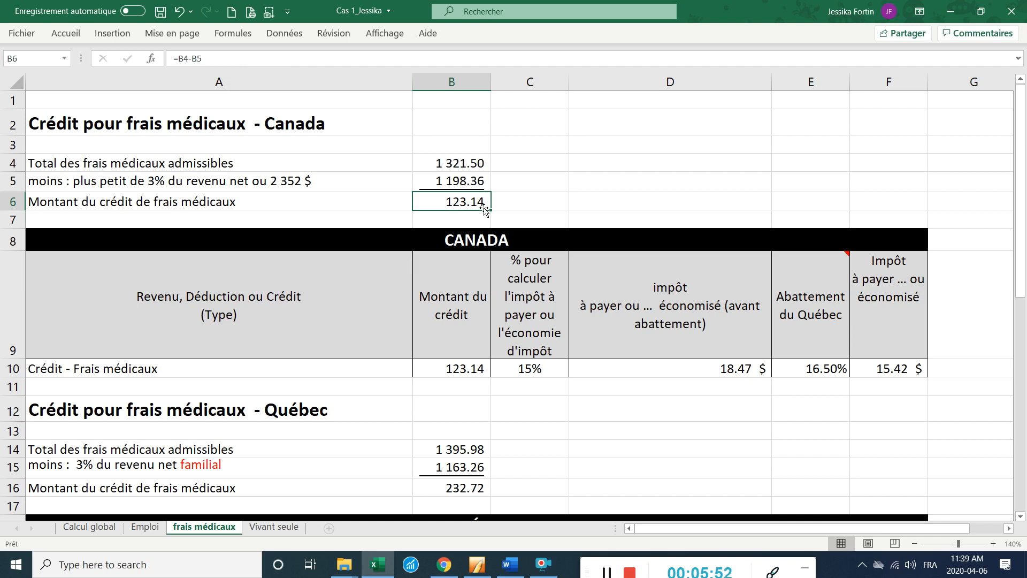
# - Examine the Canada medical expense credit row: credit amount, percentage, tax before abatement and Québec abatement
pyautogui.click(478, 368)
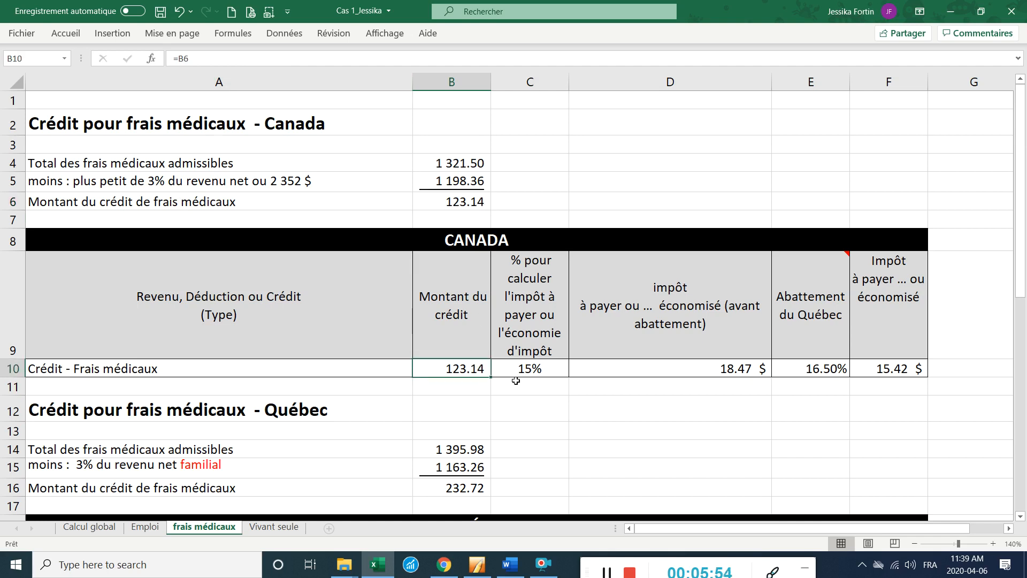
pyautogui.click(547, 373)
pyautogui.click(643, 374)
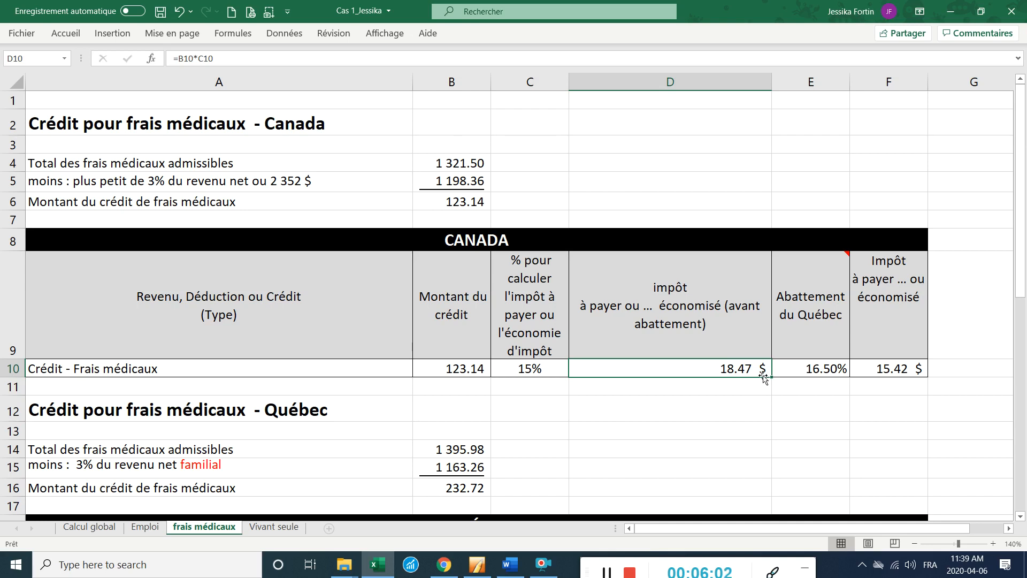
pyautogui.click(840, 373)
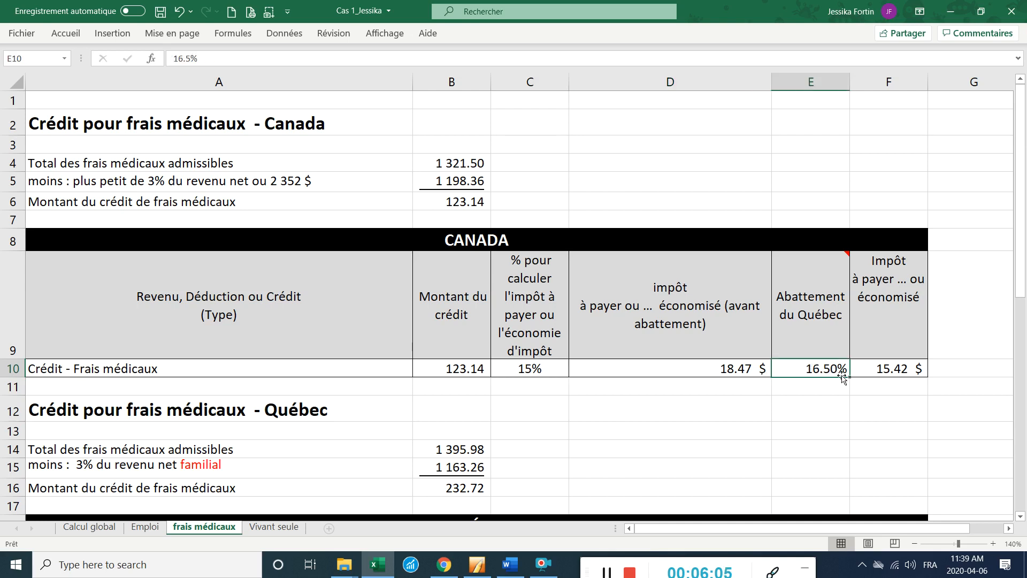
# - Inspect the Canada tax saved formula in F10 and check the net income used in B5 against the T1 summary in PROFILE
pyautogui.click(912, 369)
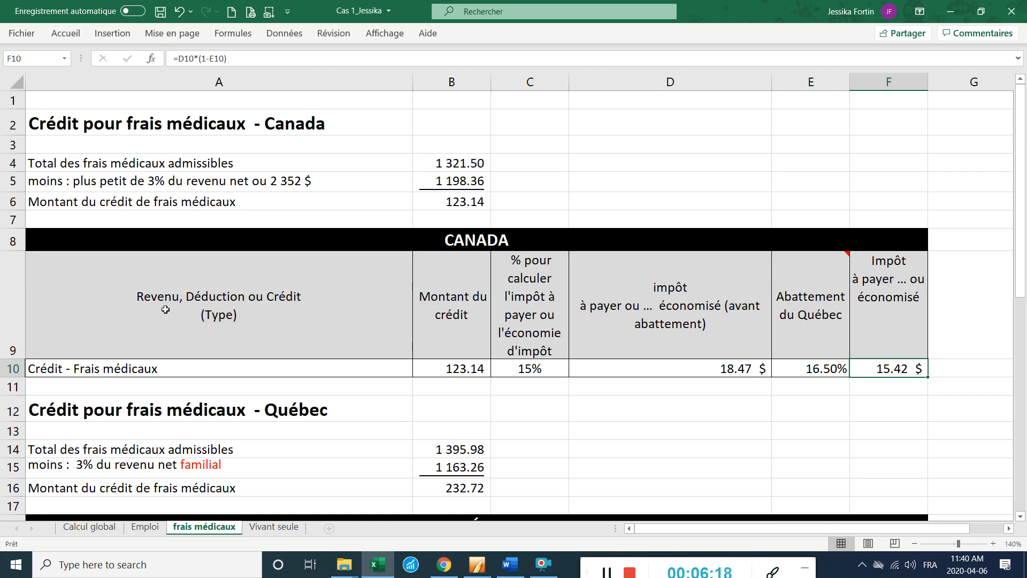
pyautogui.click(439, 182)
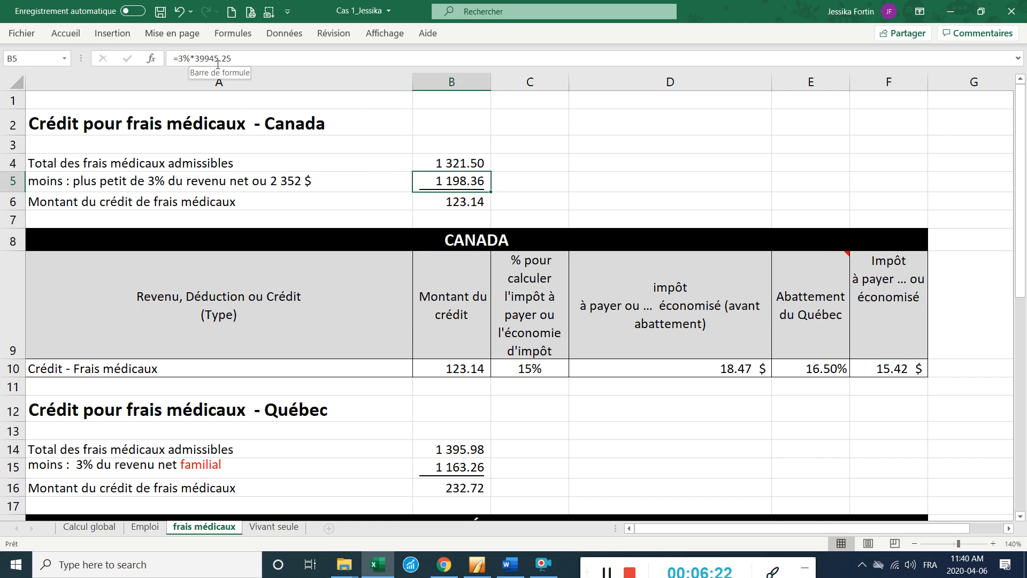
pyautogui.click(476, 566)
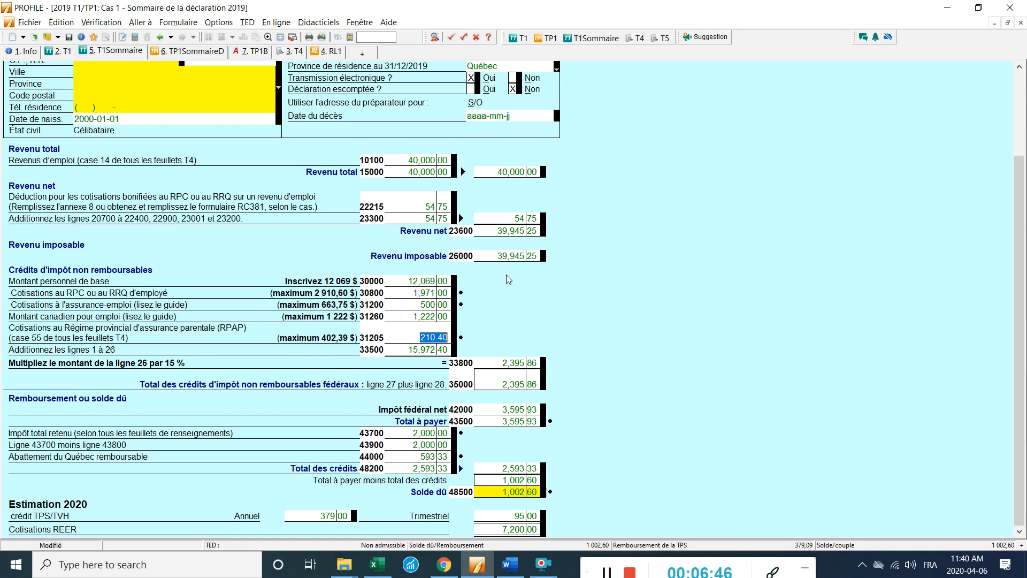
pyautogui.hotkey('alt', 'Tab')
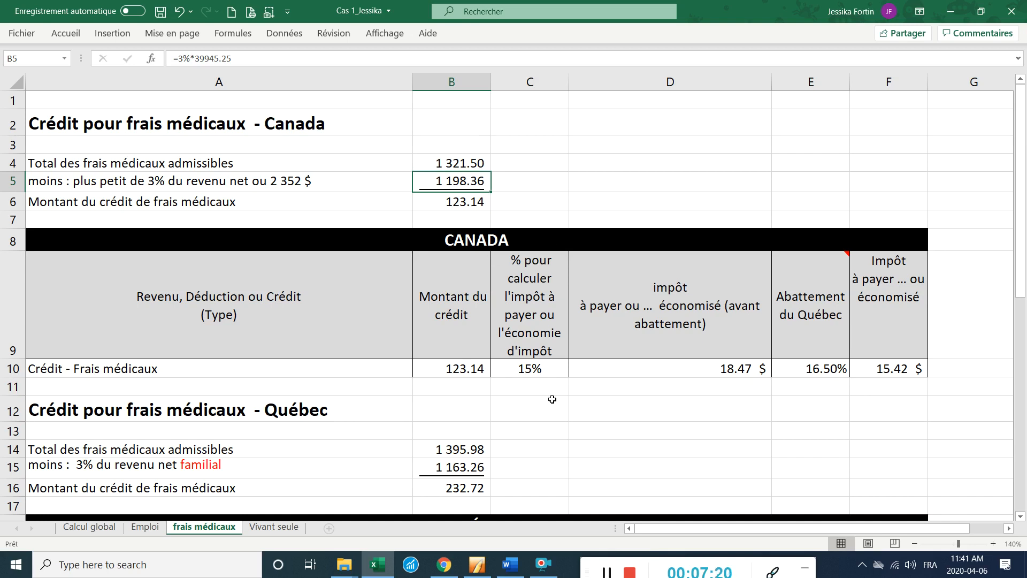
# - Look up the RRSP contribution receipt in the Word case document and return to the Excel worksheet
pyautogui.click(510, 564)
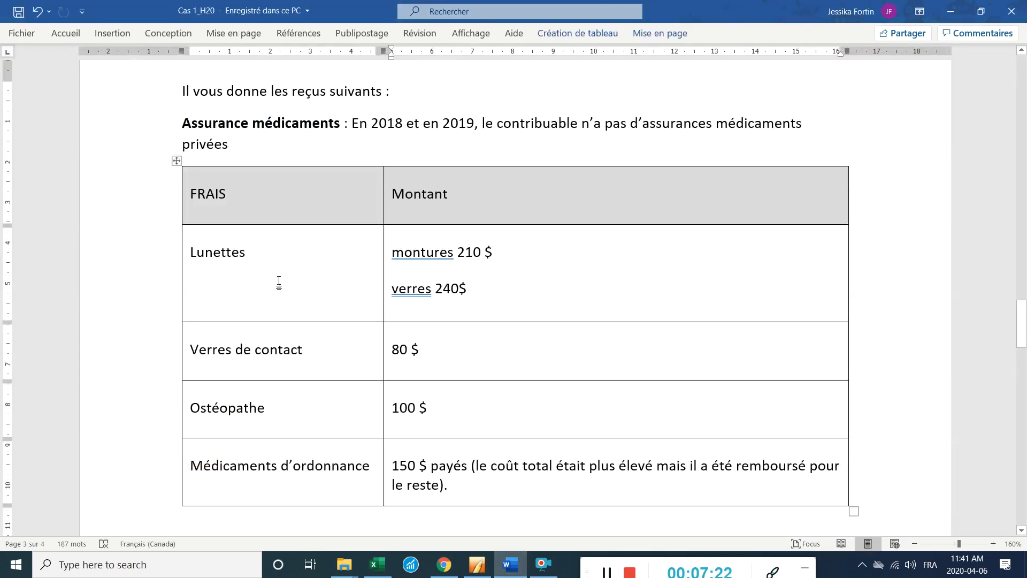
pyautogui.scroll(15, 517, 337)
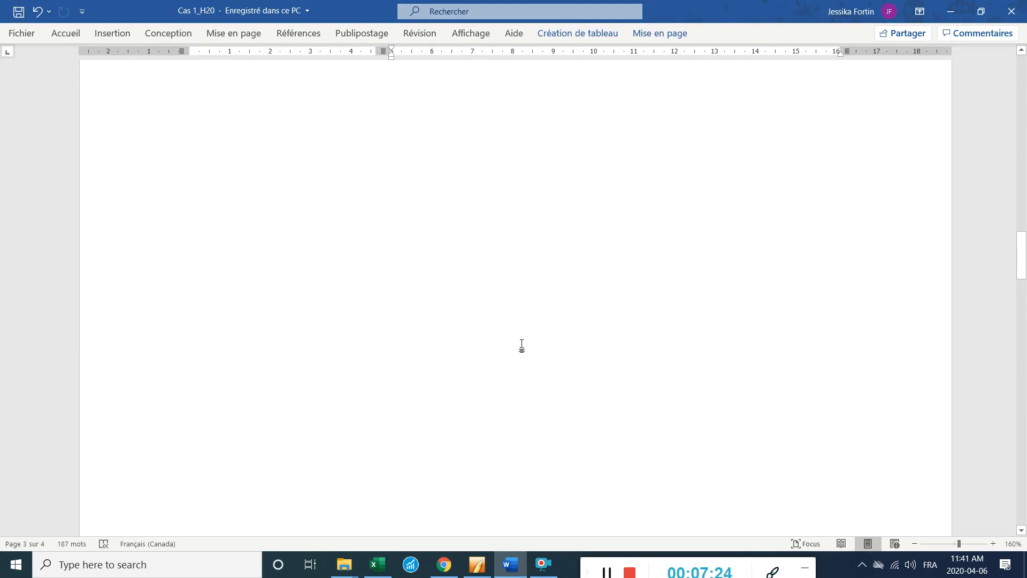
pyautogui.scroll(5, 516, 349)
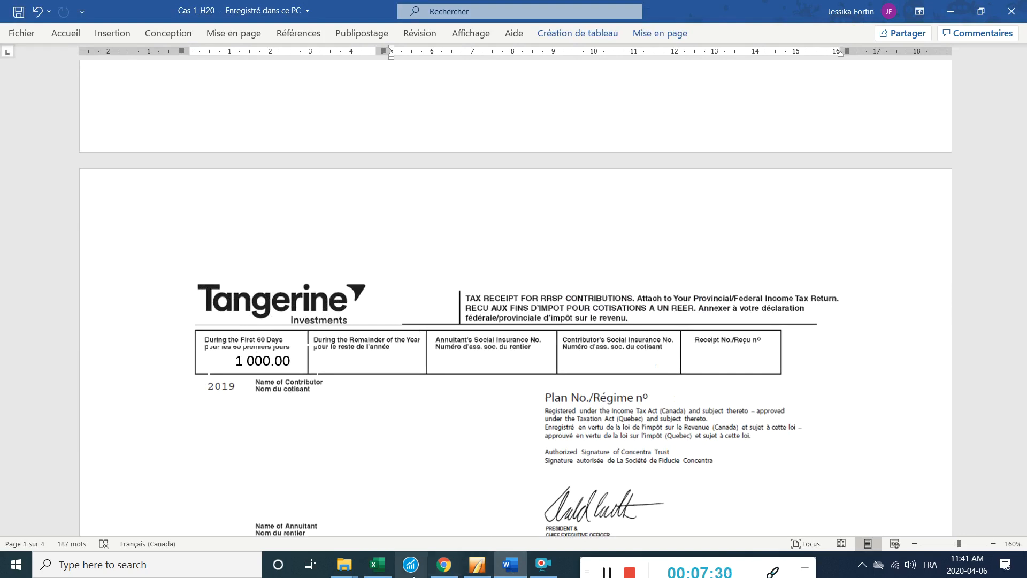
pyautogui.click(381, 568)
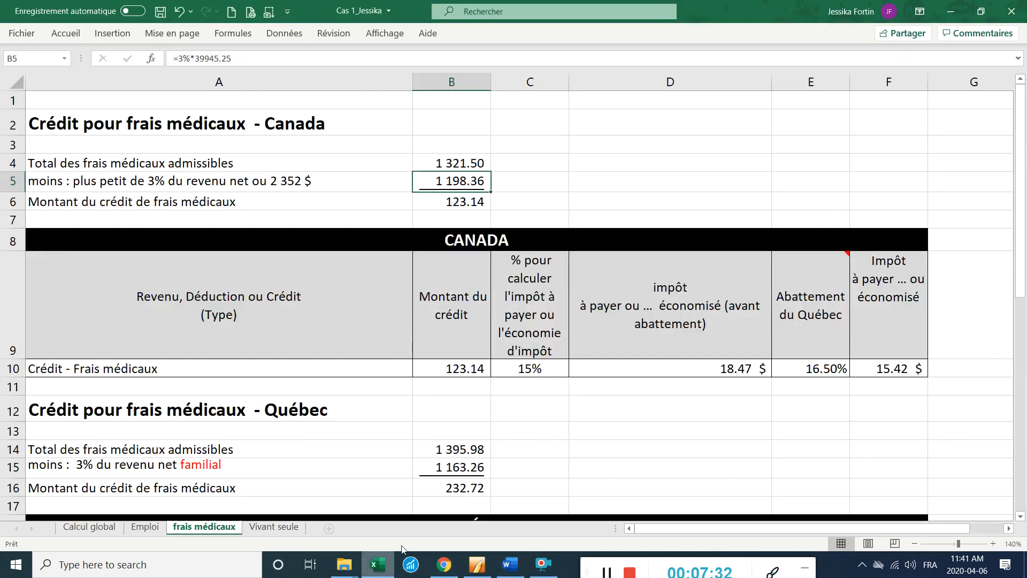
# - Try a net income of 38945.25 in the Canada 3% formula in B5 and undo the change
pyautogui.click(202, 59)
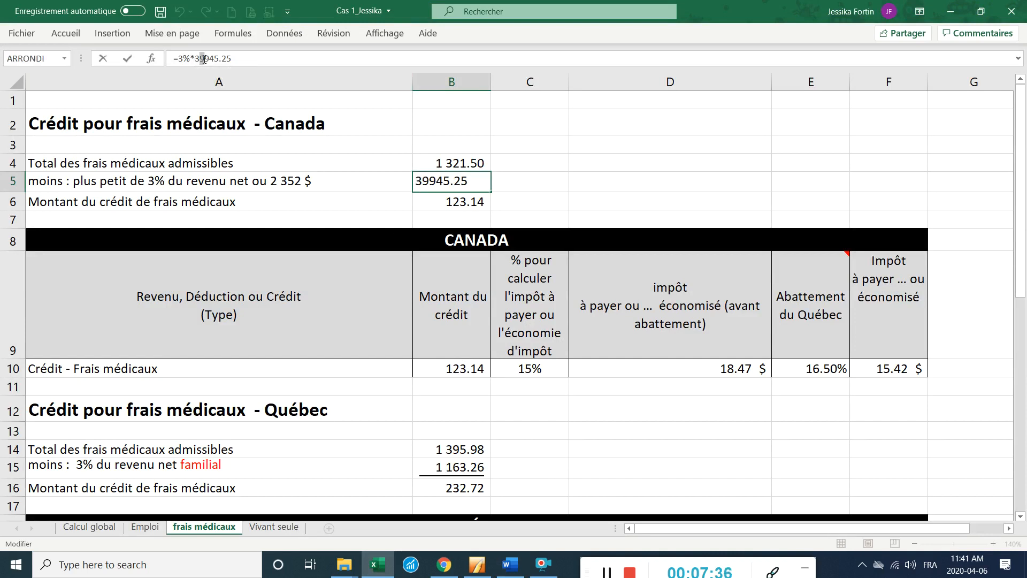
pyautogui.press('BackSpace')
pyautogui.write('8')
pyautogui.press('Return')
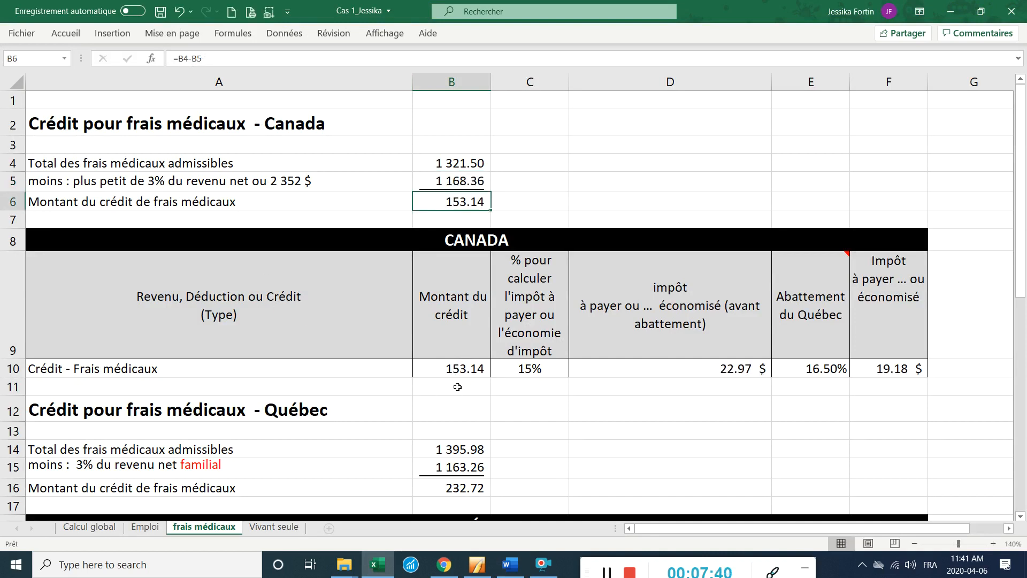
pyautogui.click(181, 15)
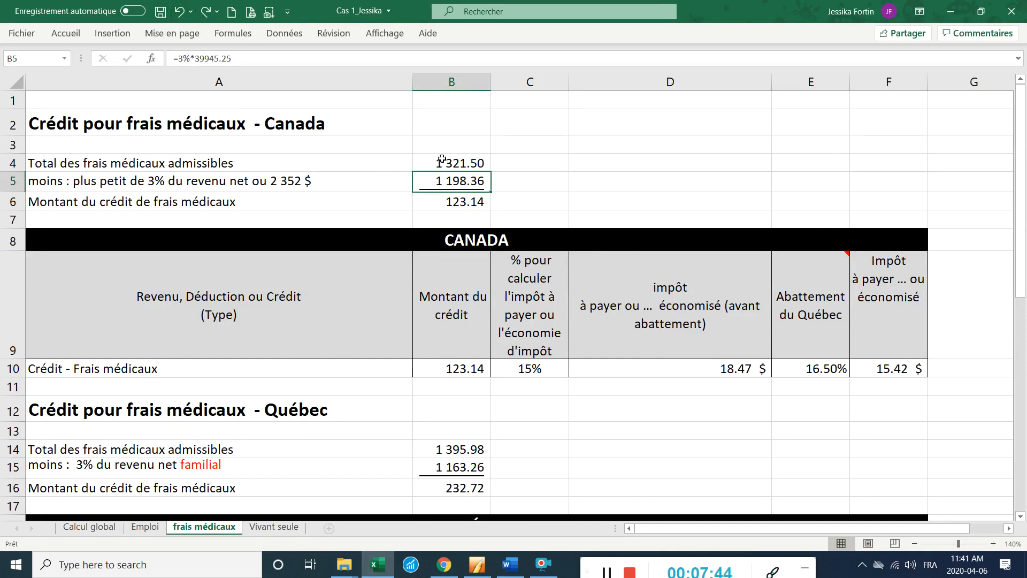
# - Recheck the Canada credit row in B10 and F10, and inspect Québec's eligible expenses and 3% threshold formulas in B14 and B15
pyautogui.click(467, 373)
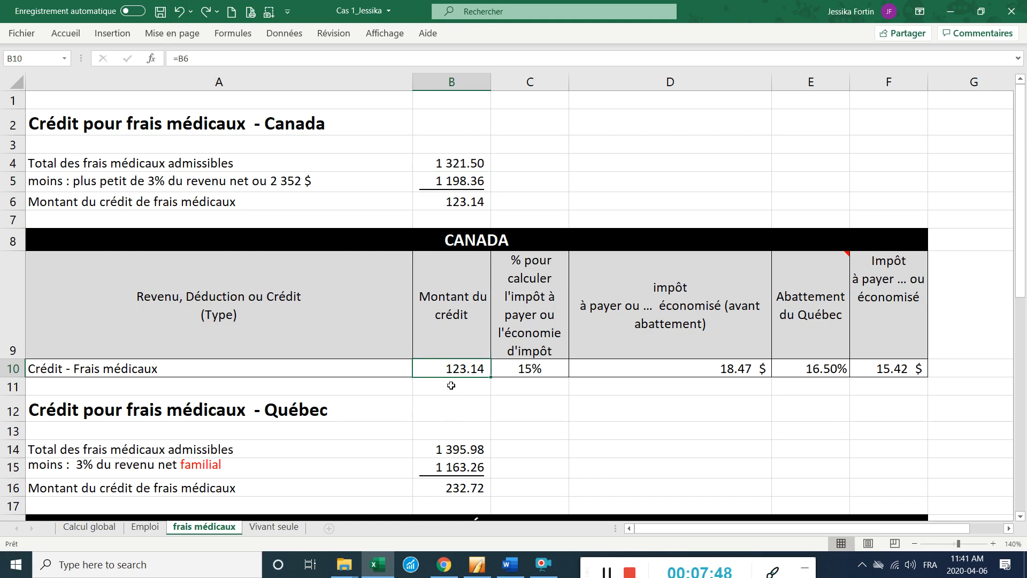
pyautogui.click(916, 371)
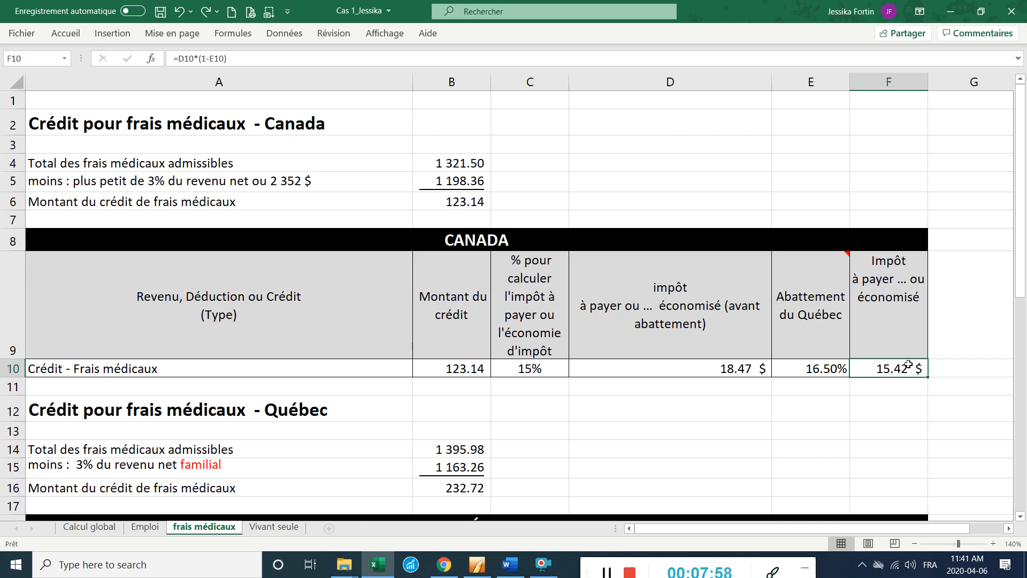
pyautogui.scroll(-4, 298, 396)
pyautogui.scroll(2, 208, 365)
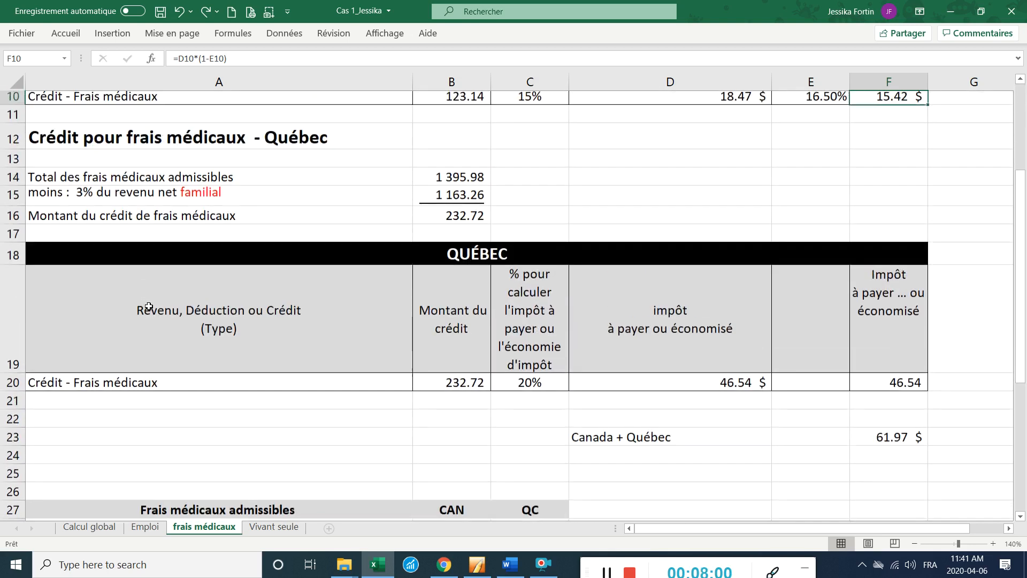
pyautogui.click(186, 293)
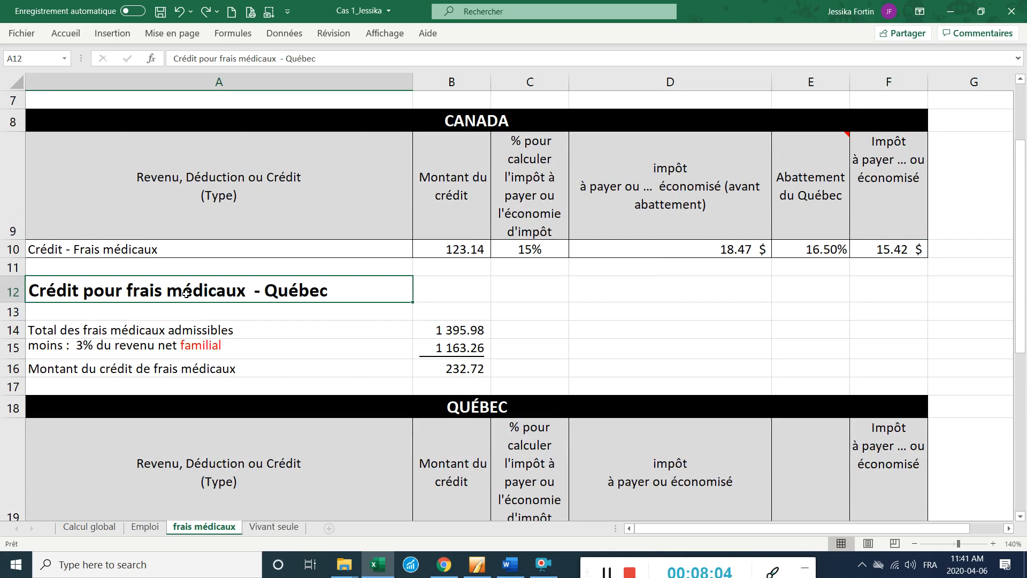
pyautogui.click(475, 330)
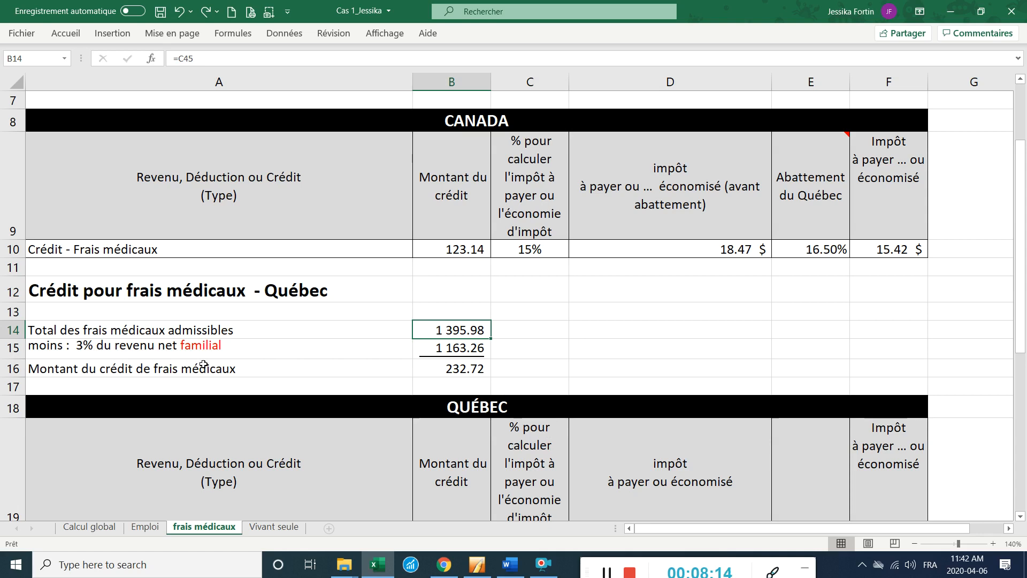
pyautogui.click(440, 355)
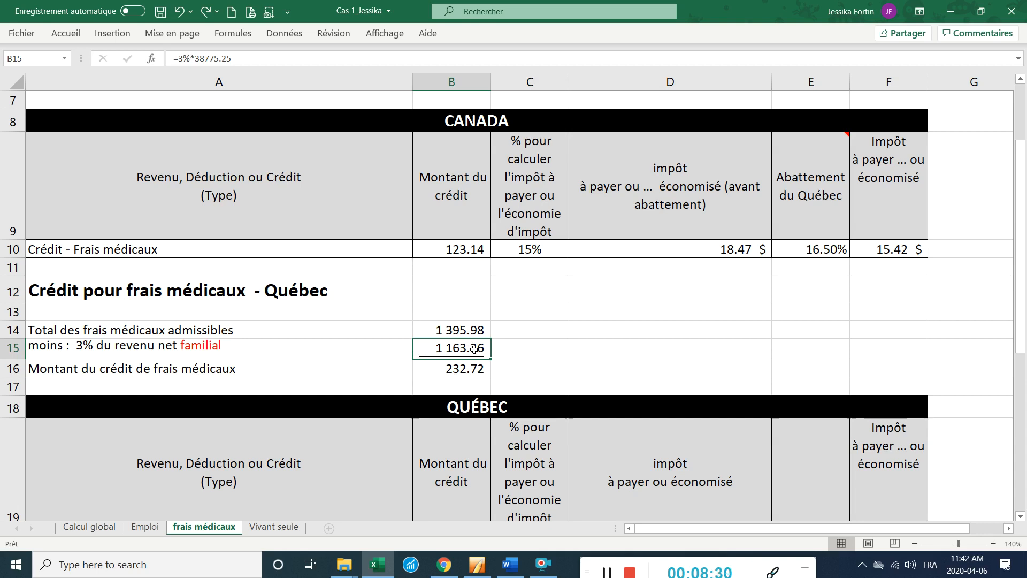
# - Check the line 275 net income on PROFILE's TP1 summary against B15 in Excel, and inspect the Québec credit amount in B16
pyautogui.click(477, 564)
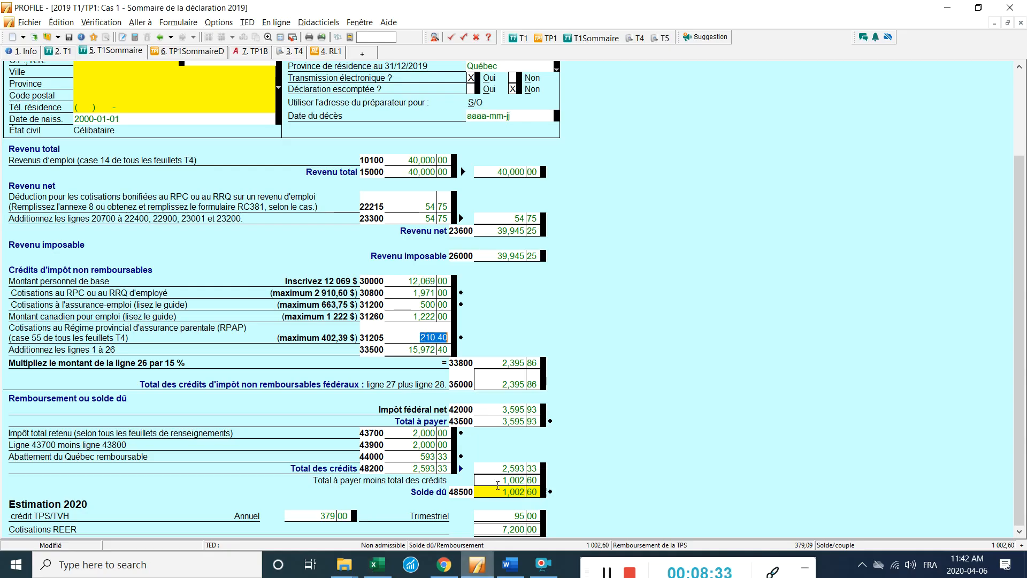
pyautogui.click(188, 51)
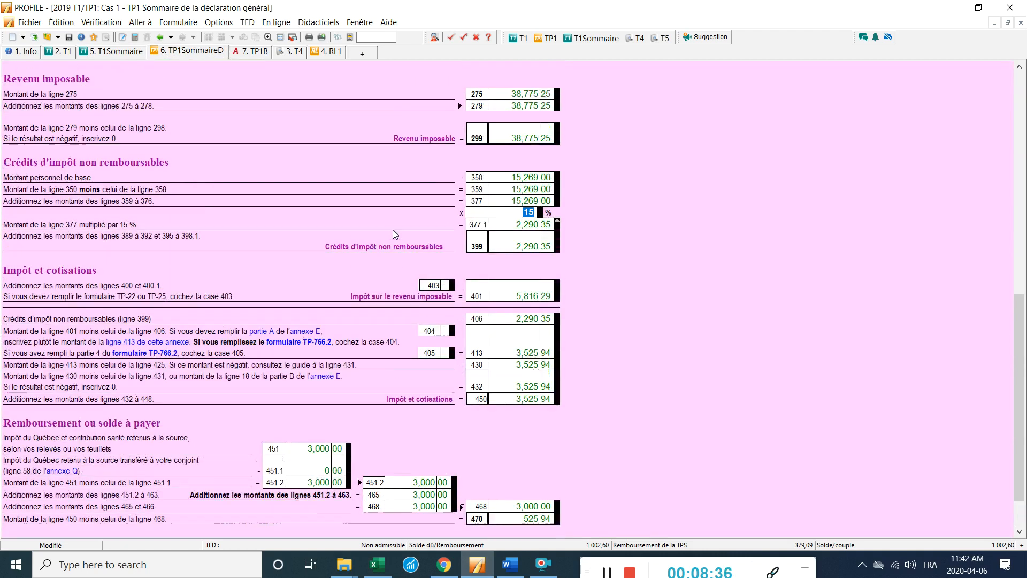
pyautogui.scroll(3, 394, 234)
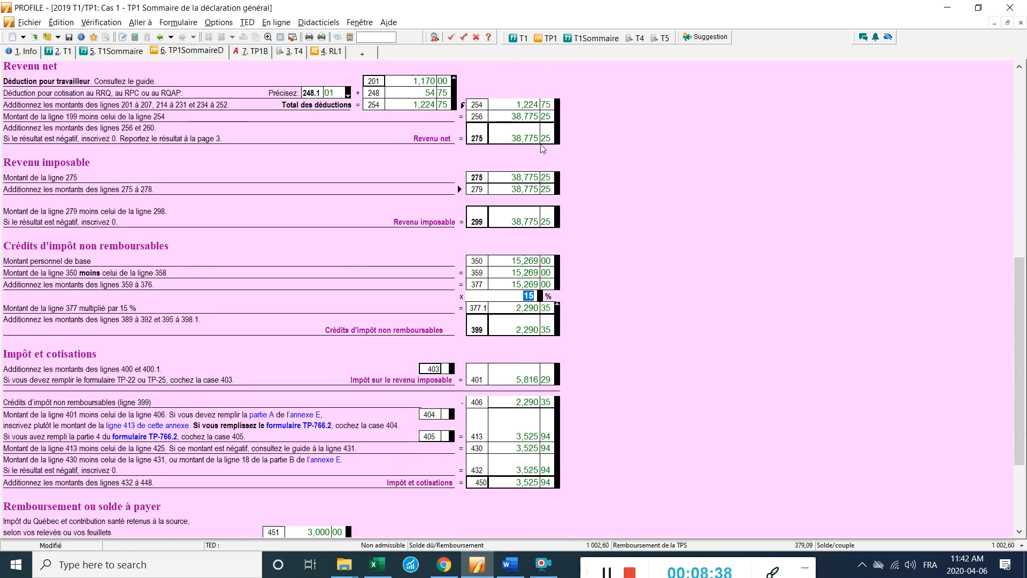
pyautogui.hotkey('alt', 'Tab')
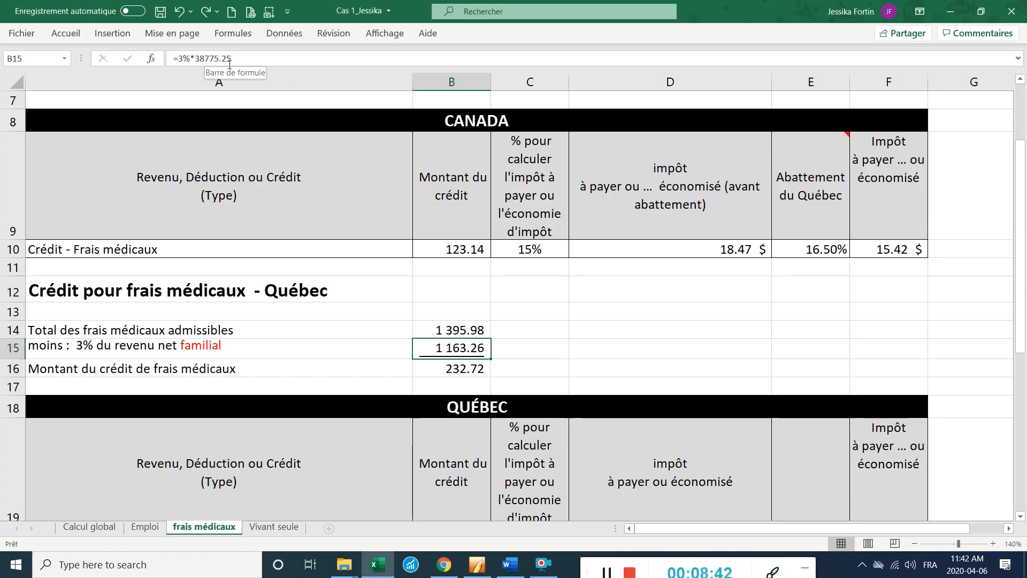
pyautogui.press('Down')
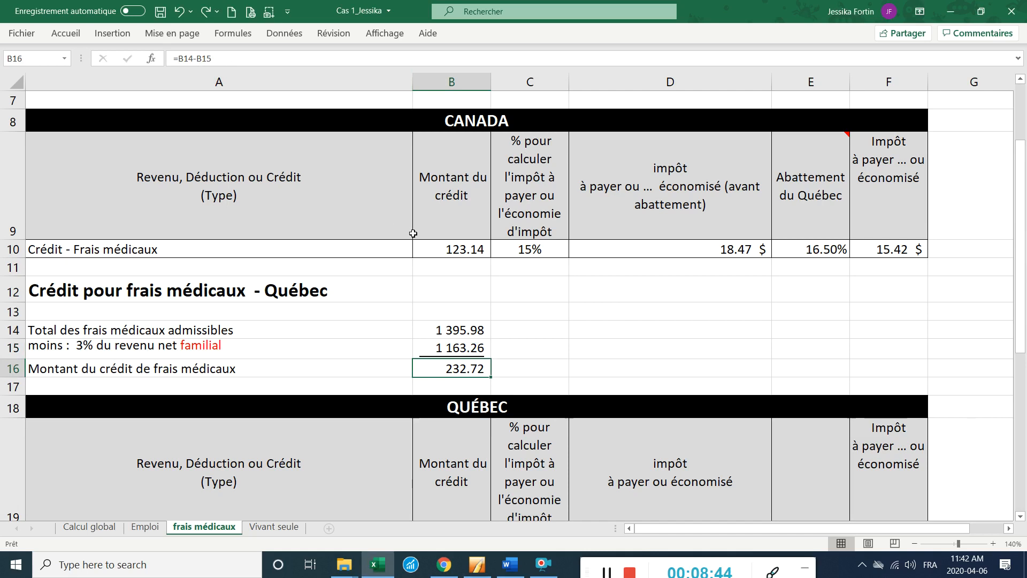
# - Compare the Canada and Québec 3% thresholds, and review the RAMQ insurance rows in the eligible medical expenses table
pyautogui.scroll(1, 414, 235)
pyautogui.scroll(2, 414, 236)
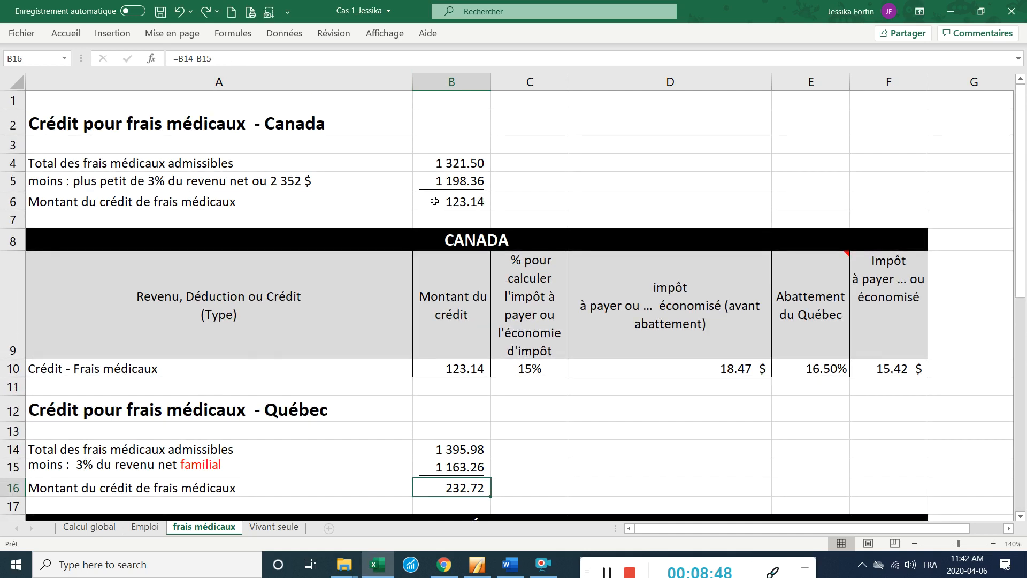
pyautogui.click(294, 186)
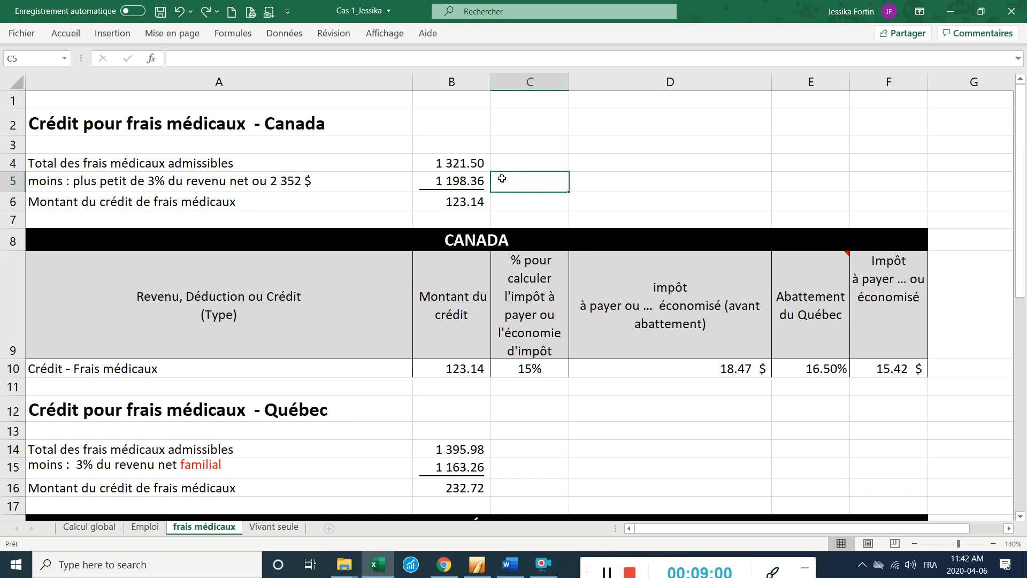
pyautogui.scroll(-6, 611, 408)
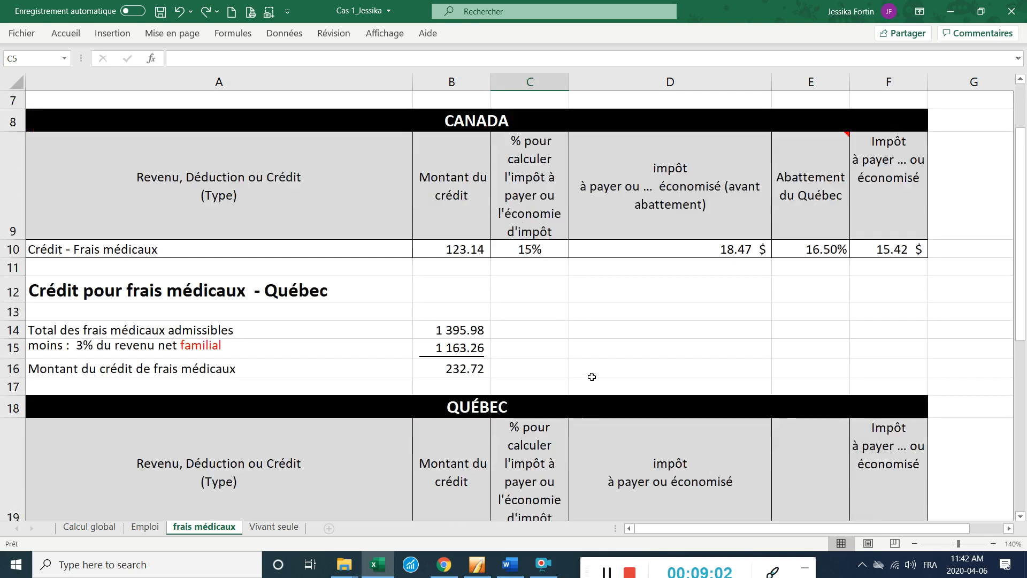
pyautogui.scroll(-2, 611, 409)
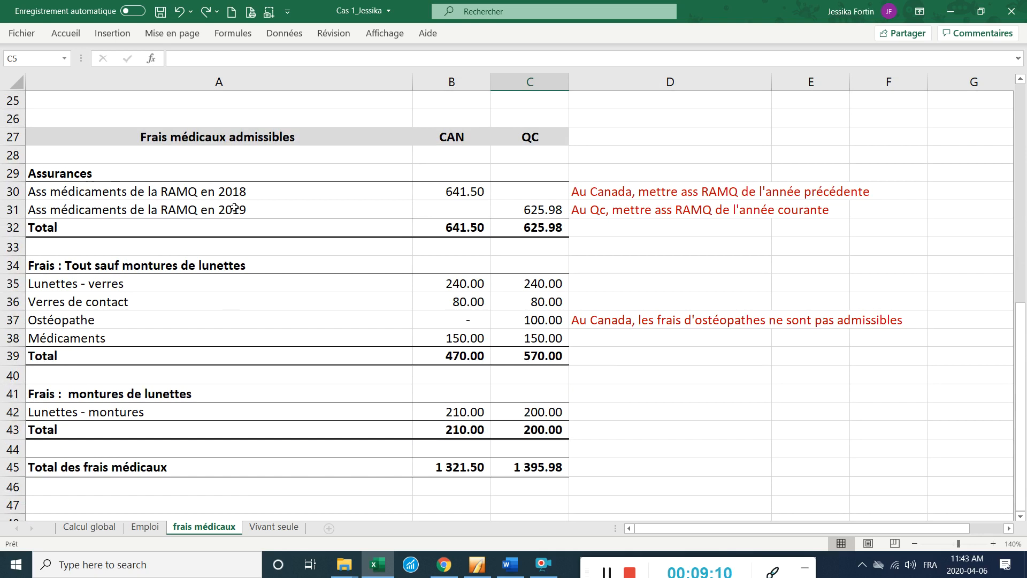
# - In PROFILE's Info form, review the Régime d'assurance médicaments situations for 2019 and replace code 14 with the blank option
pyautogui.click(477, 566)
pyautogui.click(31, 55)
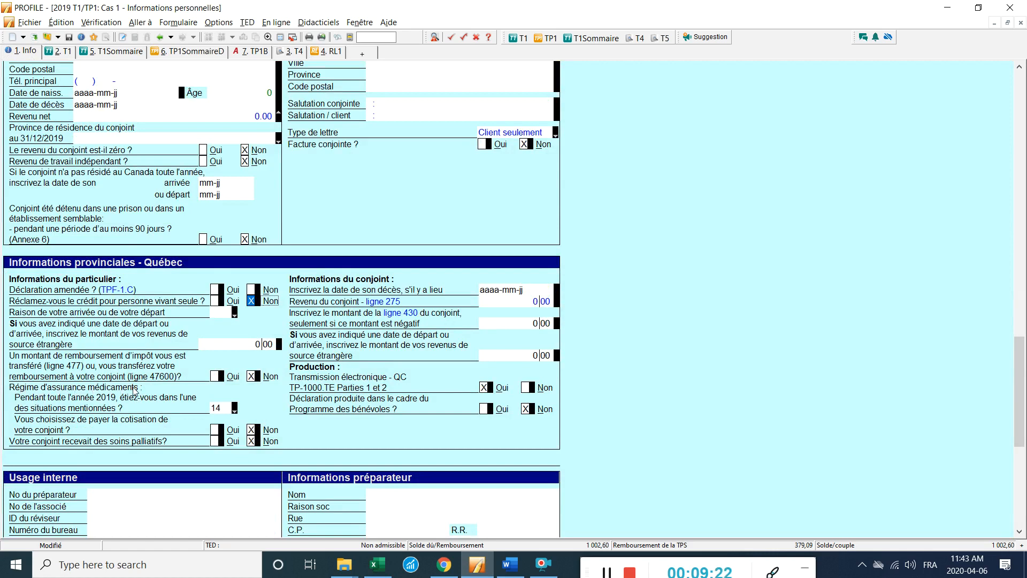
pyautogui.click(234, 409)
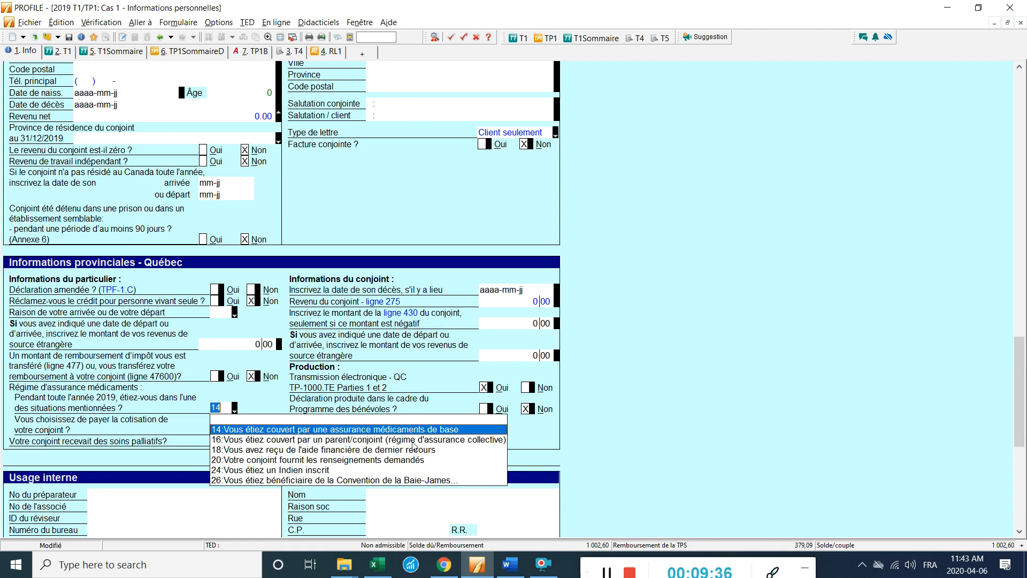
pyautogui.click(229, 409)
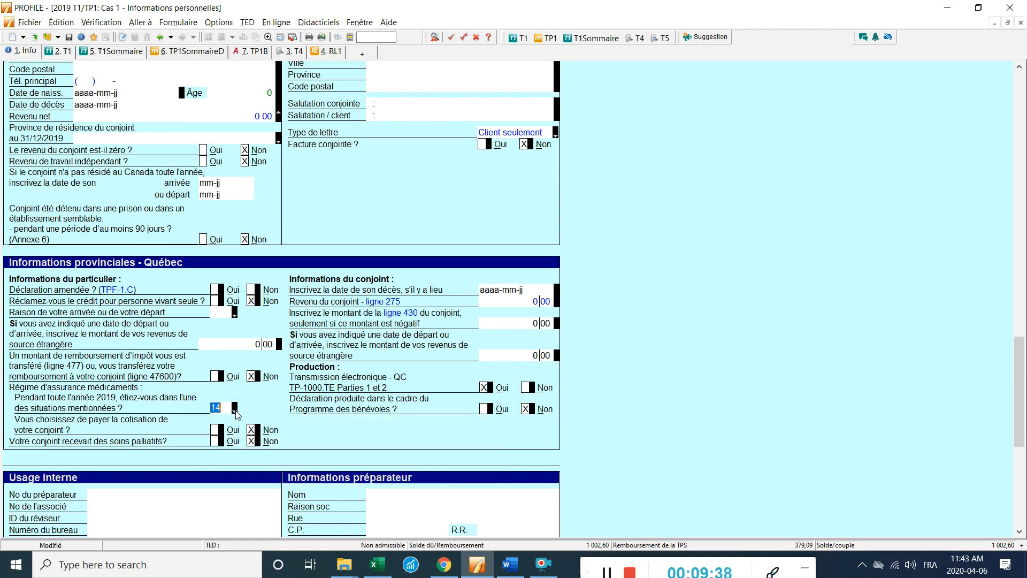
pyautogui.click(235, 410)
pyautogui.click(248, 420)
# - Review the Québec drug insurance plan premium on line 447 and the balance payable in the TP1 summary
pyautogui.click(191, 56)
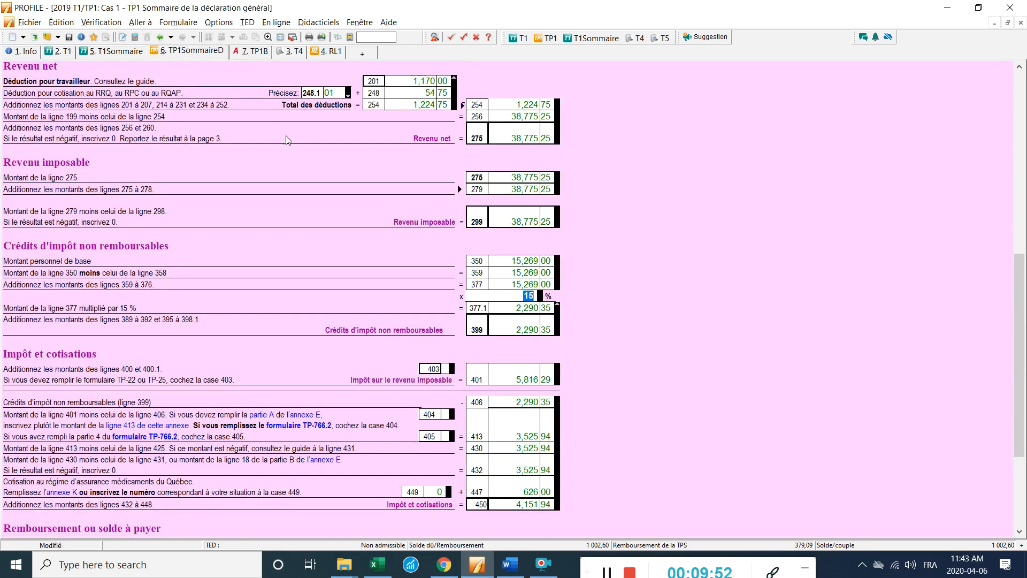
pyautogui.scroll(-3, 242, 323)
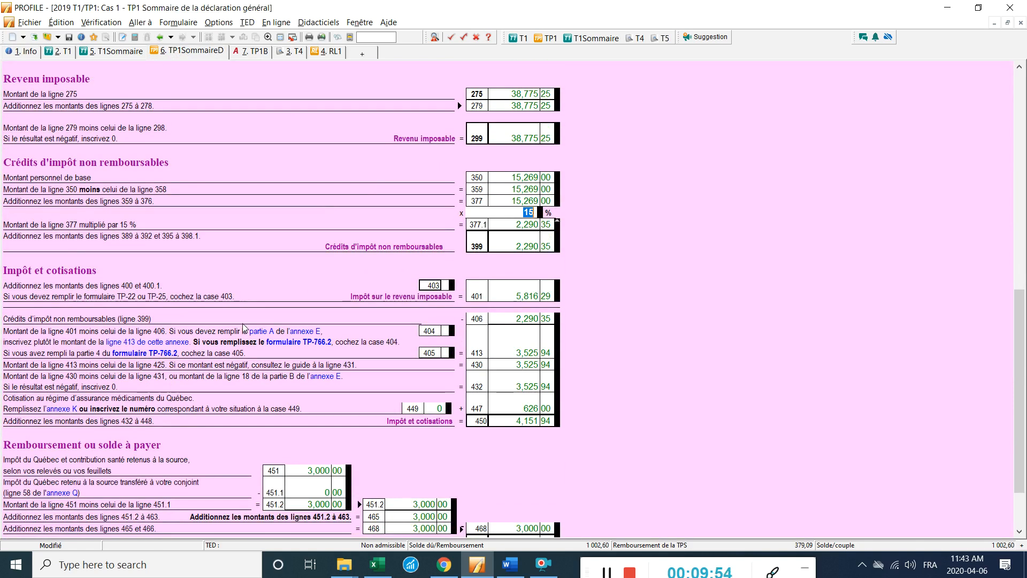
pyautogui.scroll(-3, 242, 327)
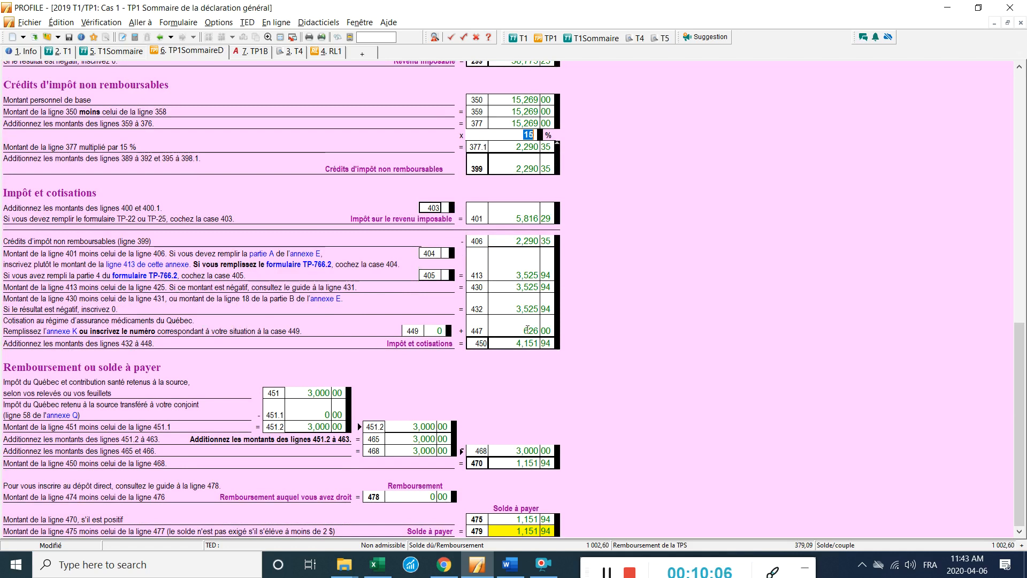
# - Return to the Excel worksheet and inspect the RAMQ drug insurance entries for 2019 in C31 and 2018 in B30
pyautogui.click(383, 571)
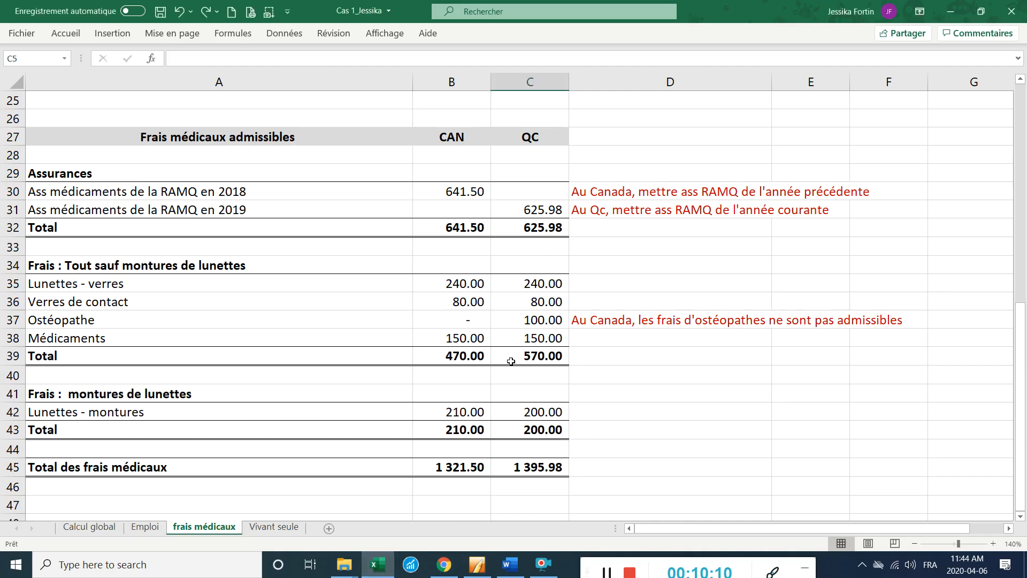
pyautogui.click(556, 209)
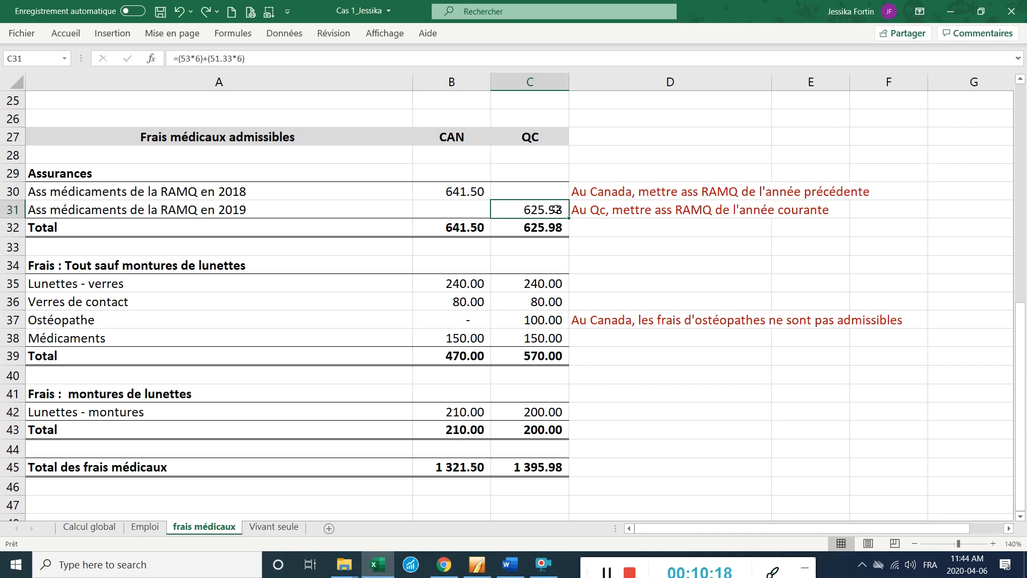
pyautogui.click(469, 190)
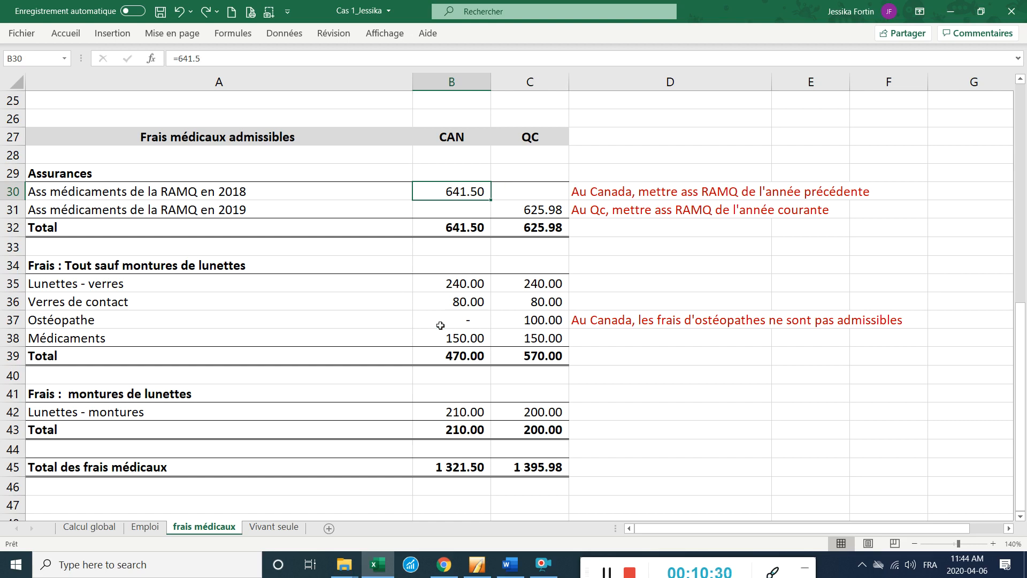
# - Switch to PROFILE, search the forms for "médic" and open the federal Frais Médicaux form
pyautogui.click(477, 564)
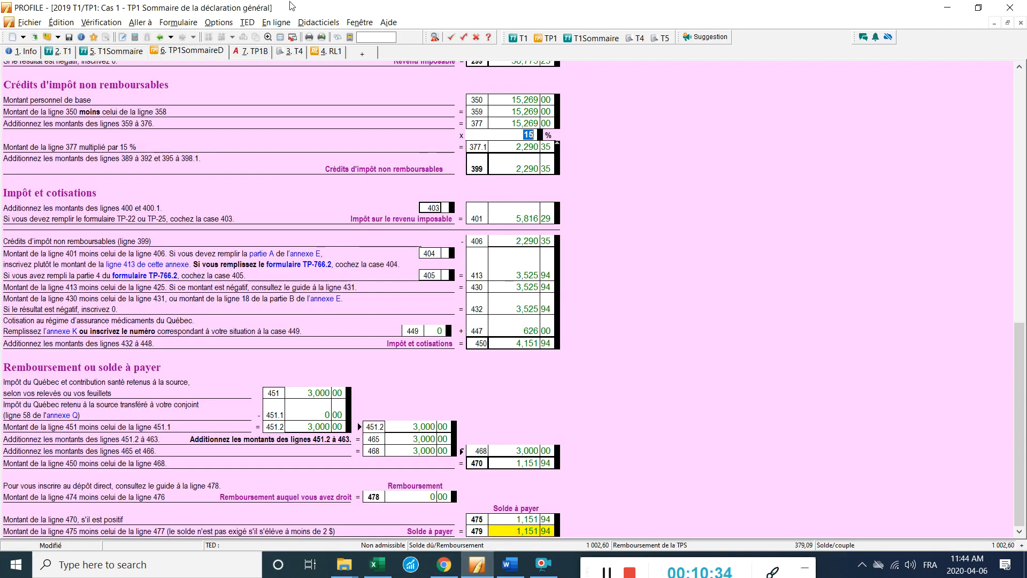
pyautogui.click(374, 37)
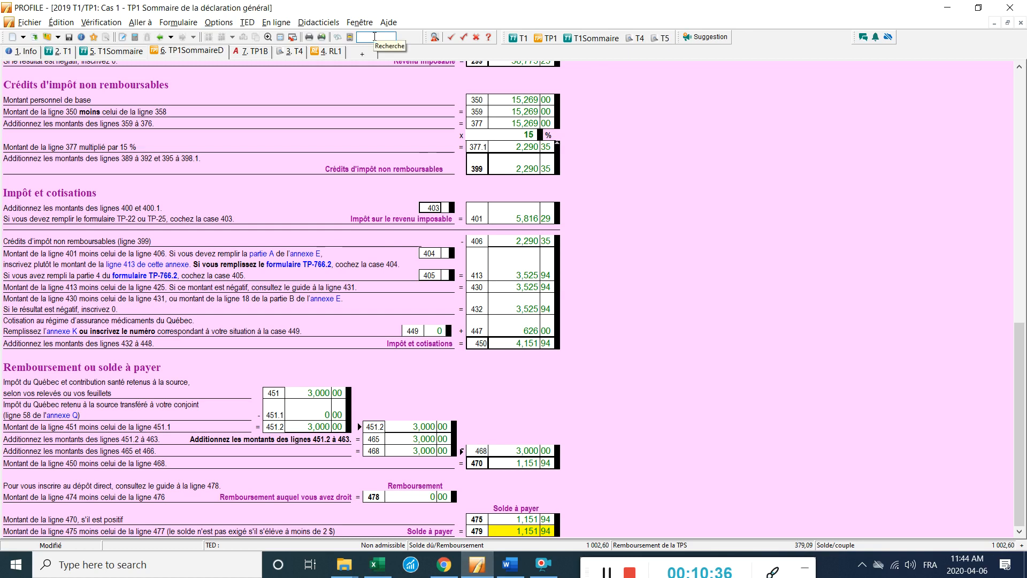
pyautogui.write('mediccal')
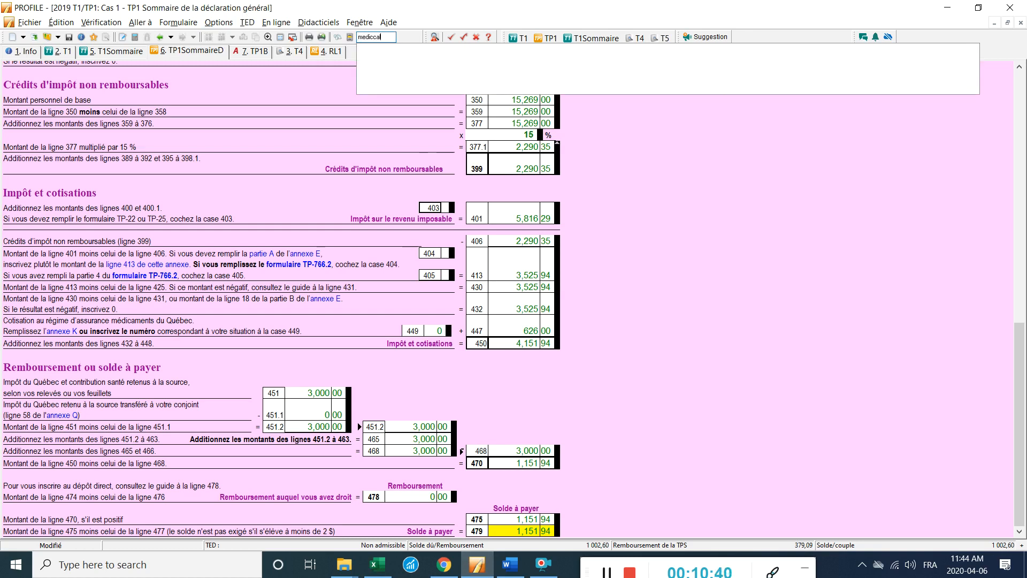
pyautogui.click(390, 53)
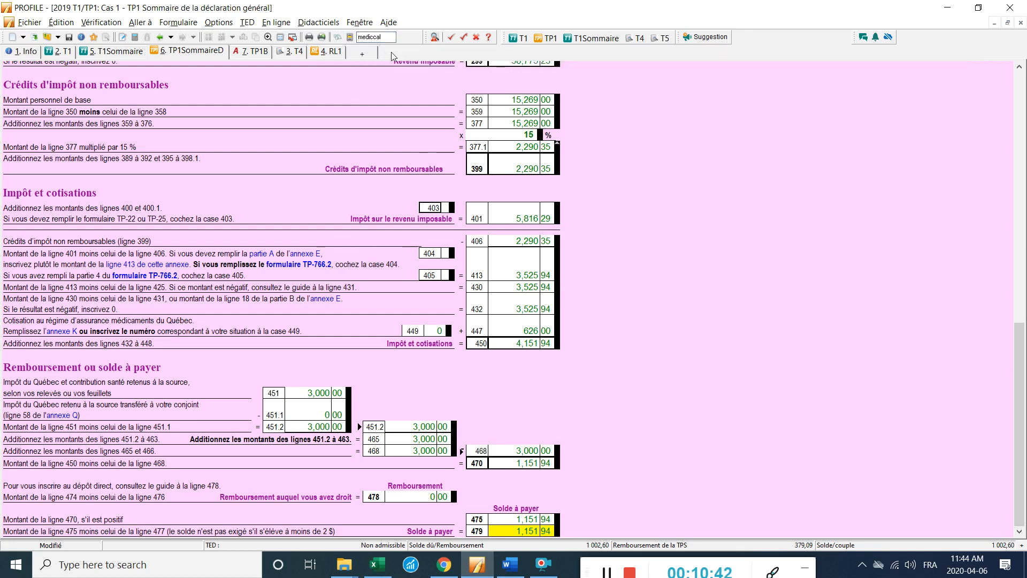
pyautogui.click(393, 38)
pyautogui.write('méd')
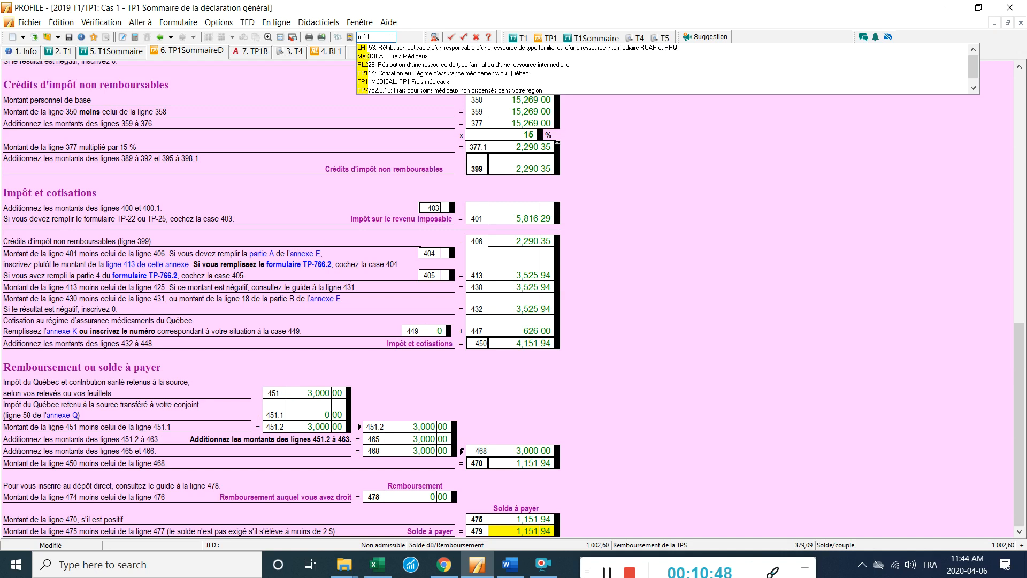
pyautogui.write('ic')
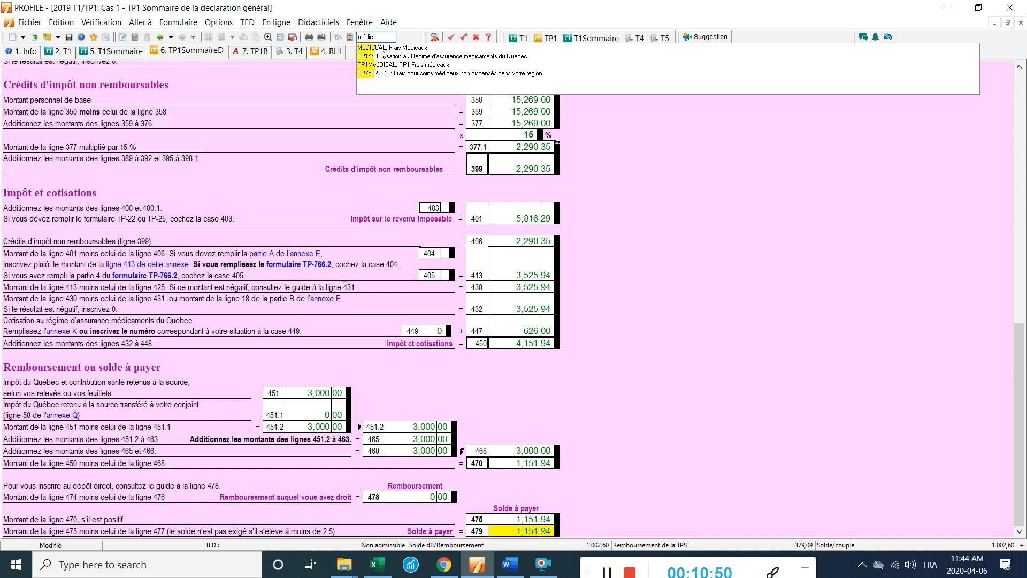
pyautogui.click(382, 49)
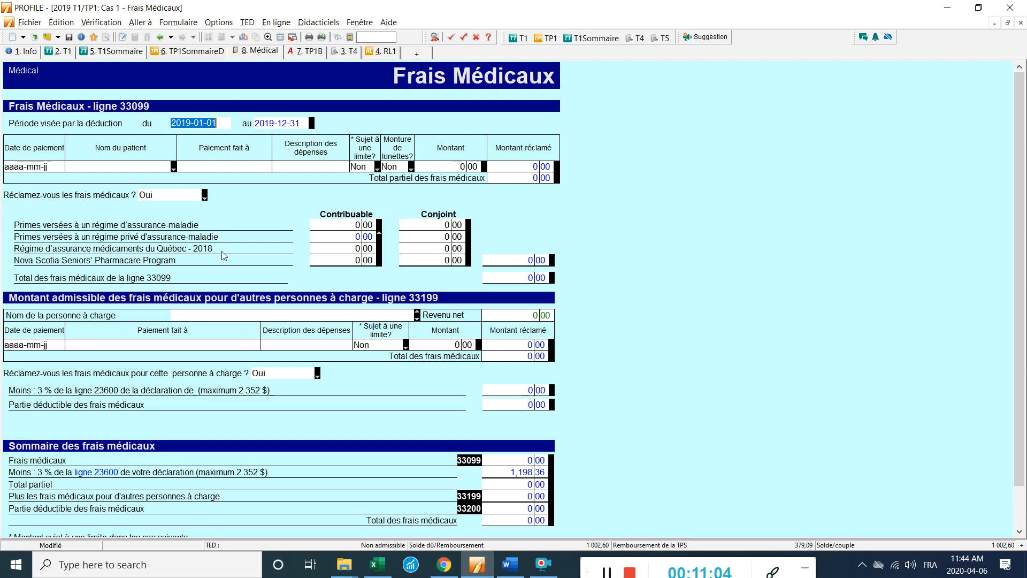
# - Enter 641.50 as the Contribuable amount for Régime d'assurance médicaments du Québec - 2018, using the Canada figure from the Excel worksheet
pyautogui.click(354, 249)
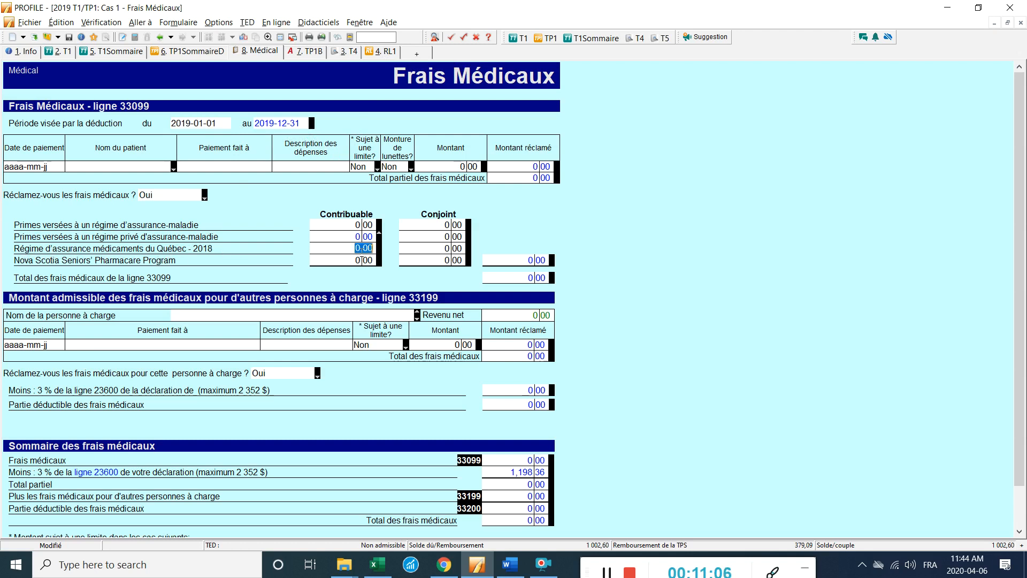
pyautogui.click(378, 564)
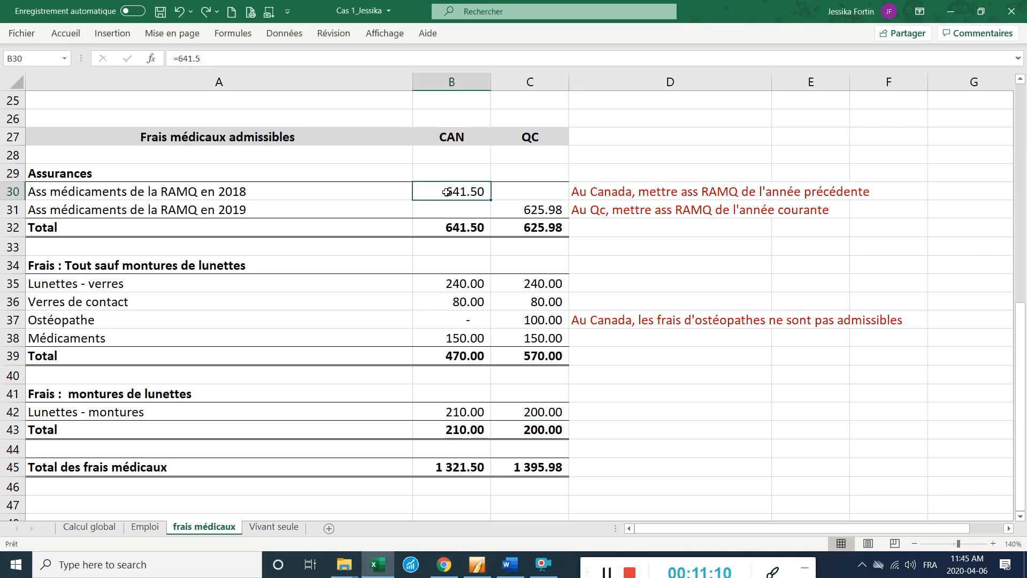
pyautogui.hotkey('alt', 'Tab')
pyautogui.write('641.50')
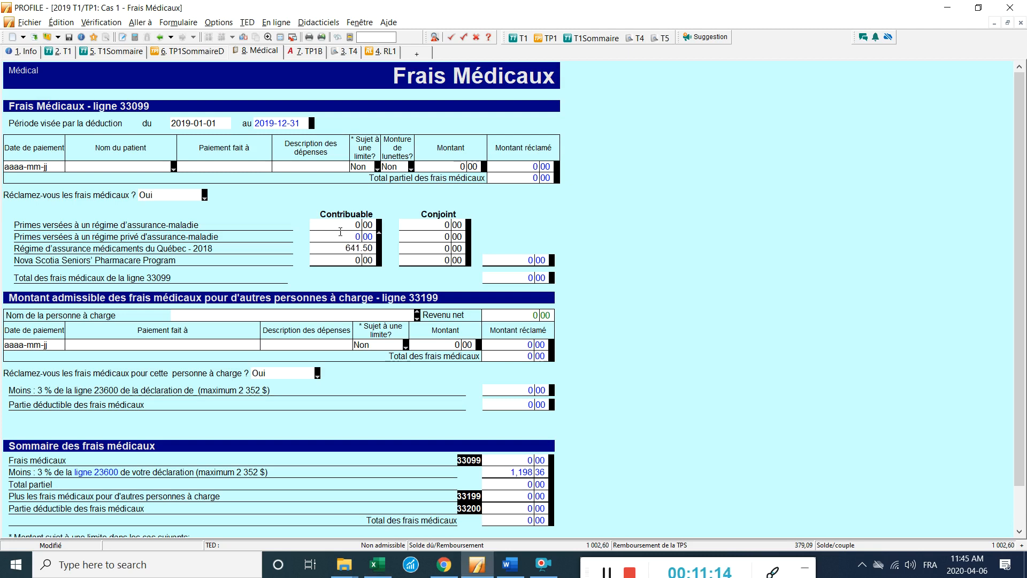
pyautogui.press('Return')
# - Check the Canada total excluding frames in Excel, and start PROFILE's first expense line with date 2020-12-31 and description "tout sauf montures"
pyautogui.click(384, 570)
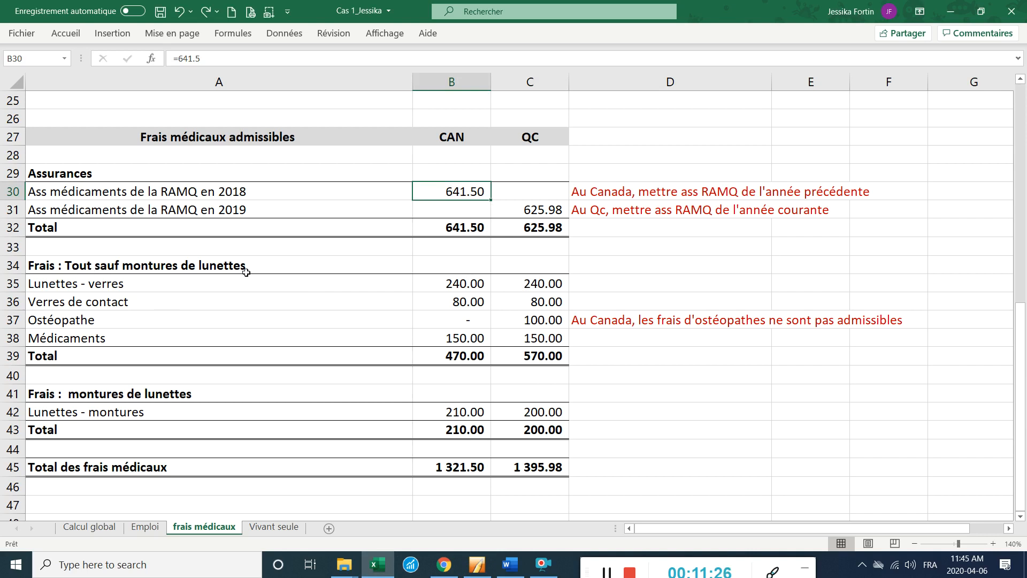
pyautogui.click(464, 355)
pyautogui.hotkey('alt', 'Tab')
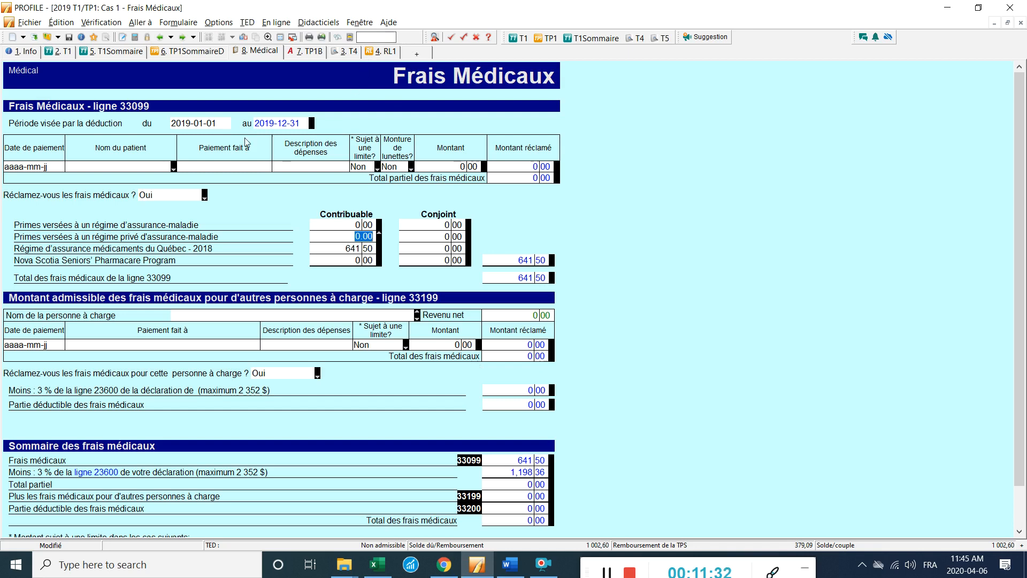
pyautogui.click(33, 167)
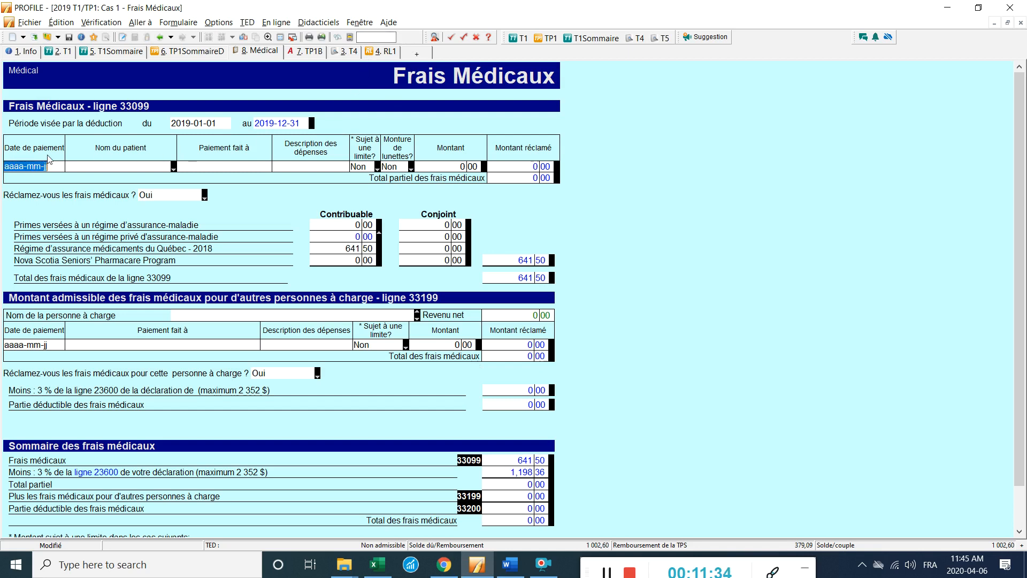
pyautogui.write('2020-12-31')
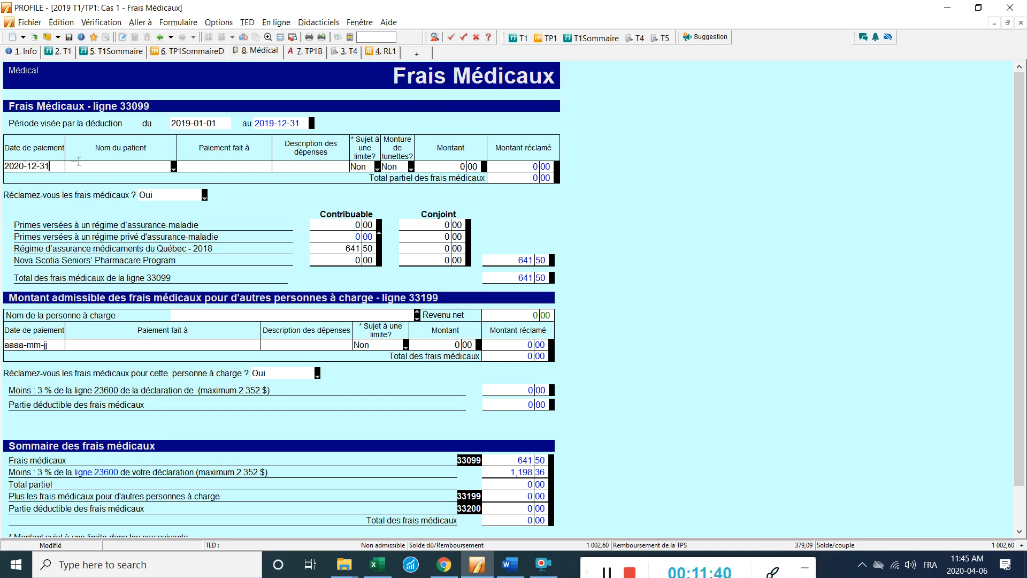
pyautogui.click(174, 170)
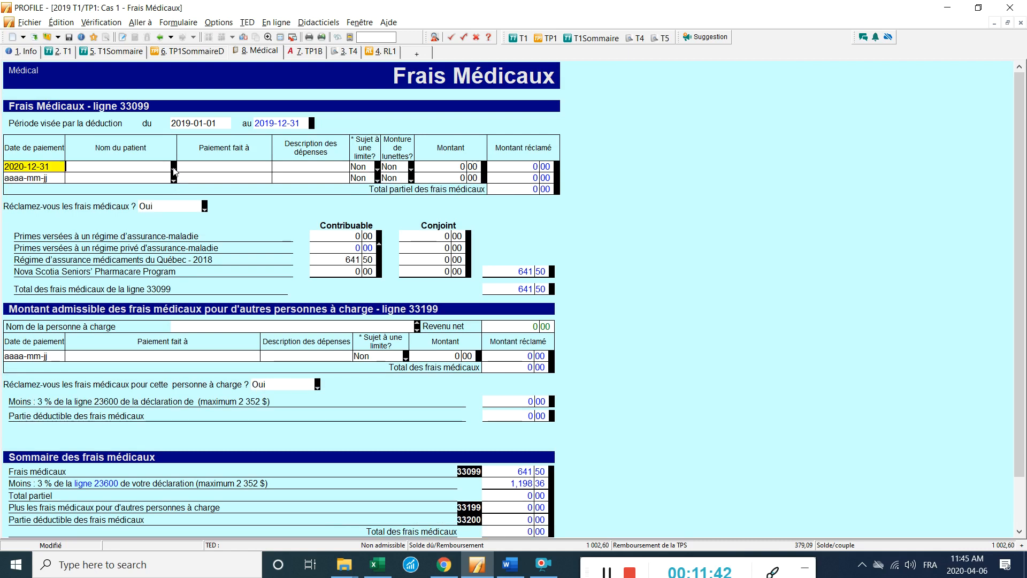
pyautogui.click(295, 169)
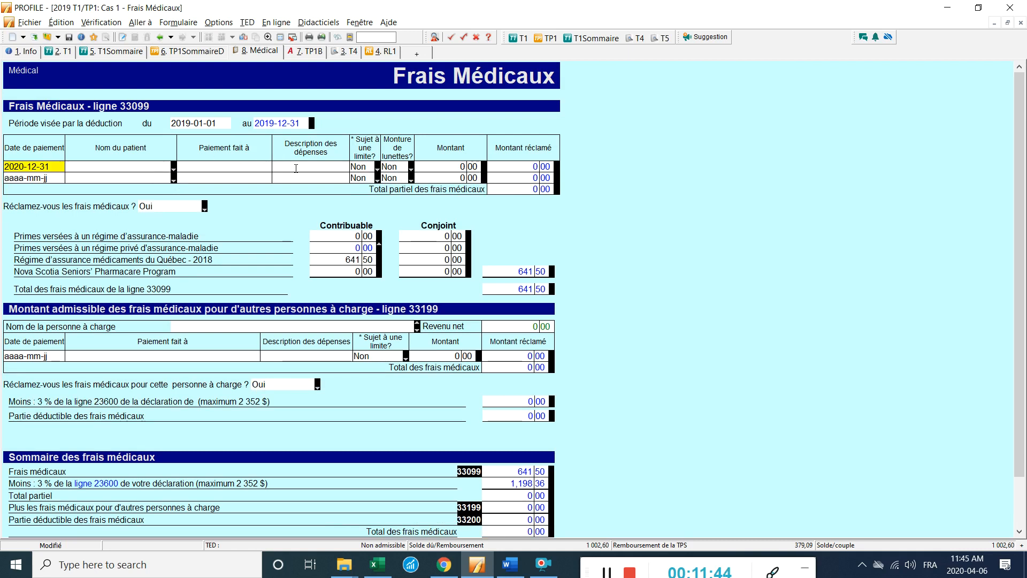
pyautogui.write('tout sauf montures')
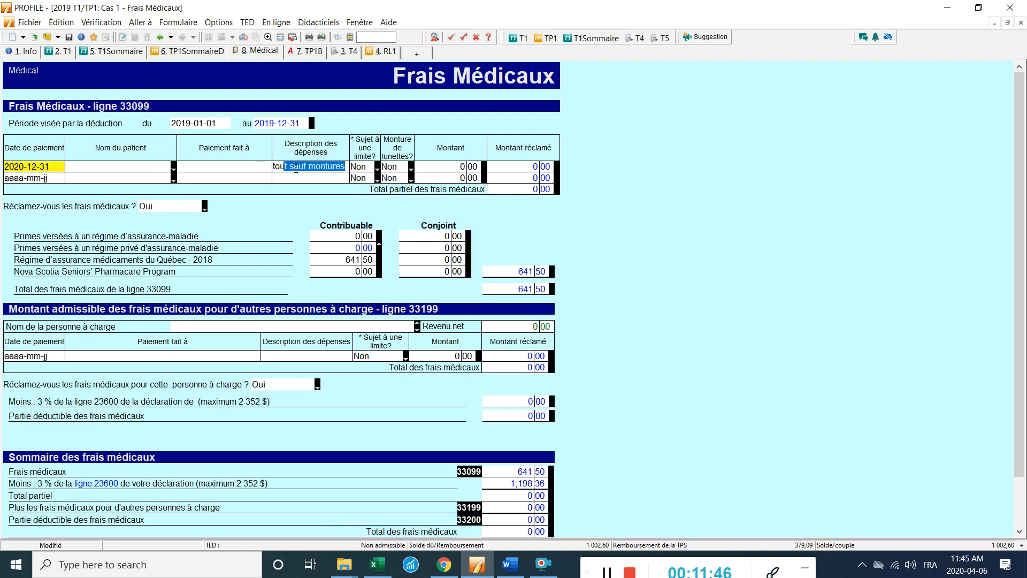
# - Set the amount of the "tout sauf montures" line to 470, taken from the worksheet's Canada column
pyautogui.click(452, 167)
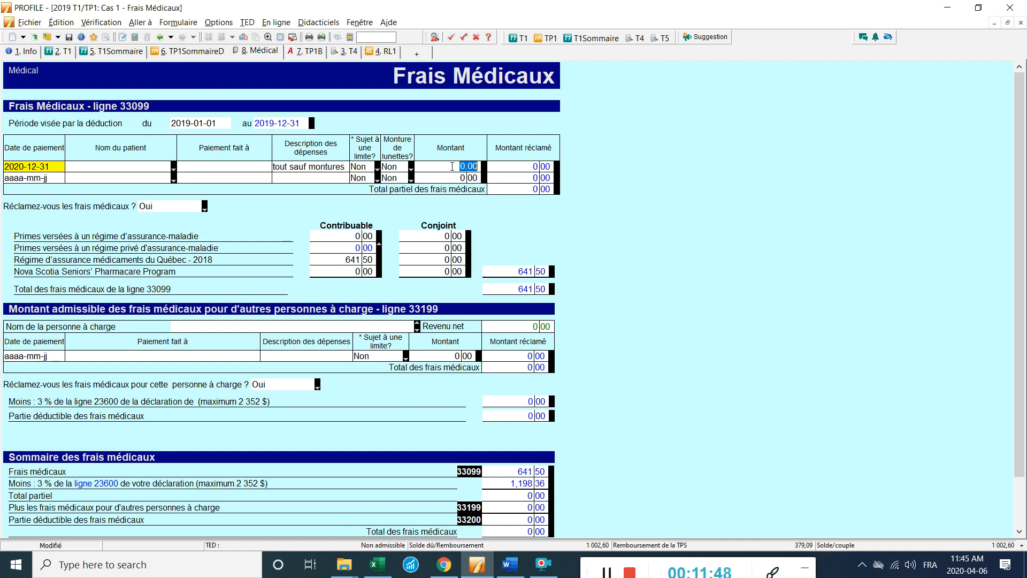
pyautogui.hotkey('alt', 'Tab')
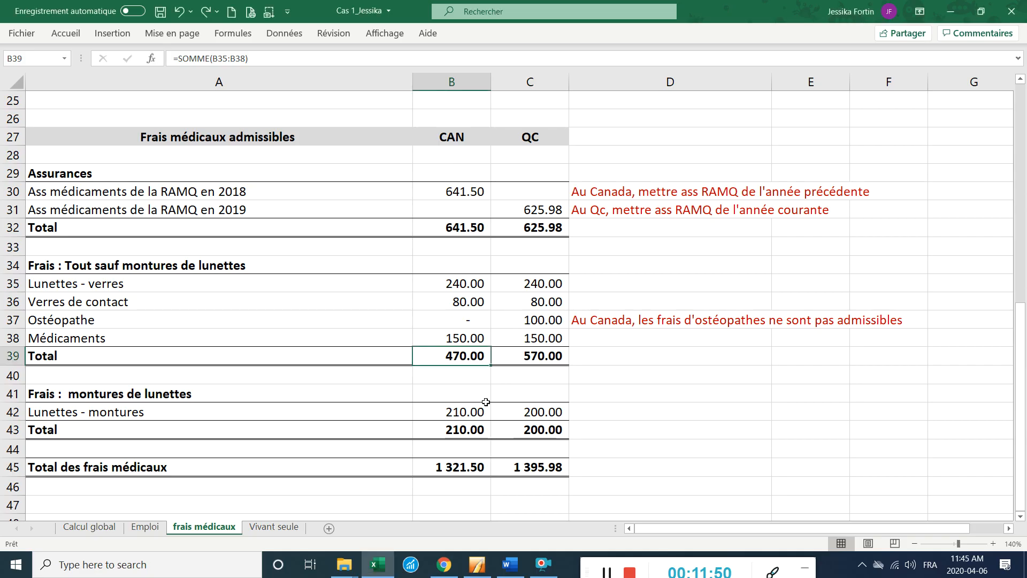
pyautogui.hotkey('alt', 'Tab')
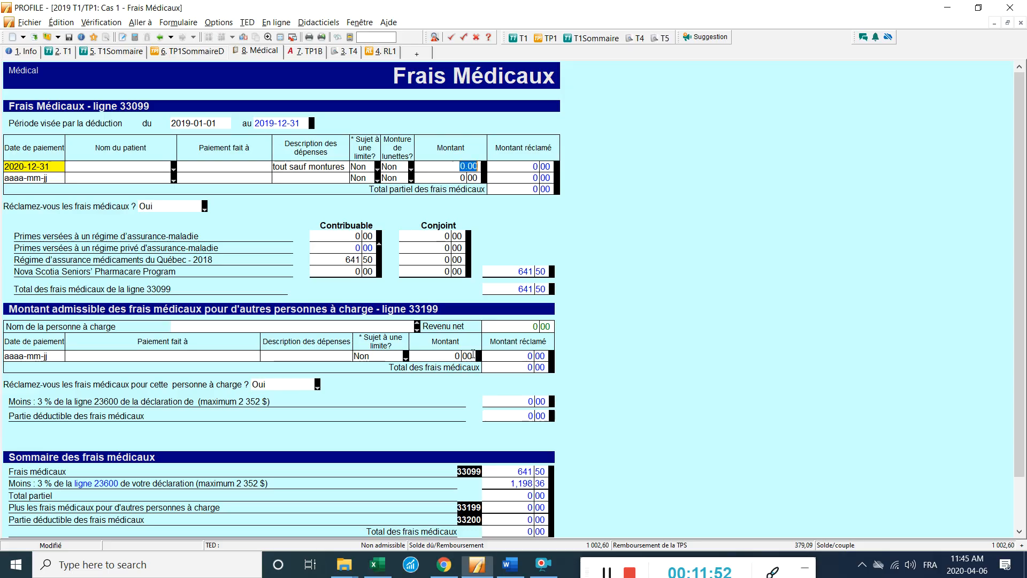
pyautogui.write('470')
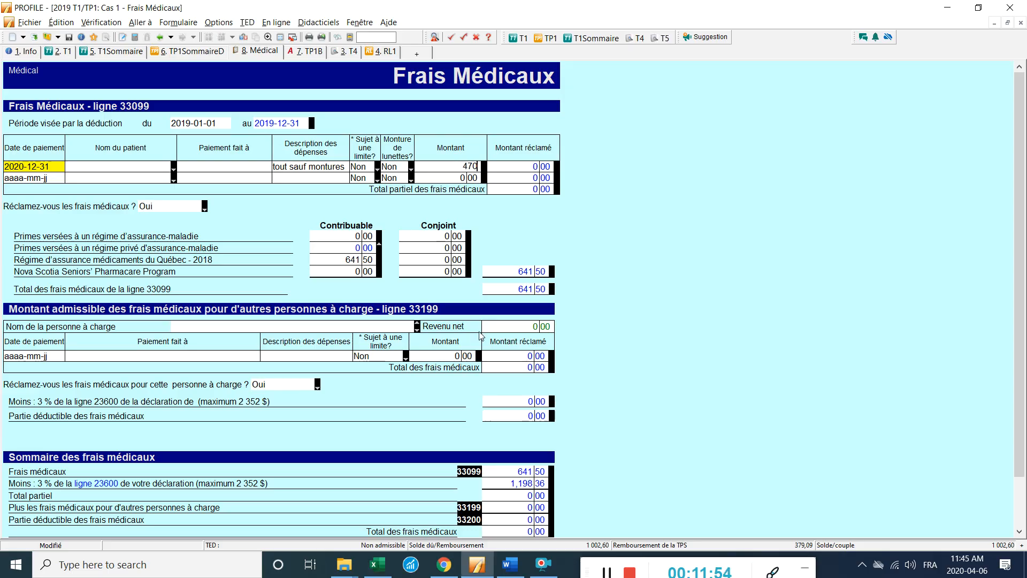
pyautogui.press('Tab')
# - Correct the payment date of the "tout sauf montures" line to 2019-12-31
pyautogui.click(51, 177)
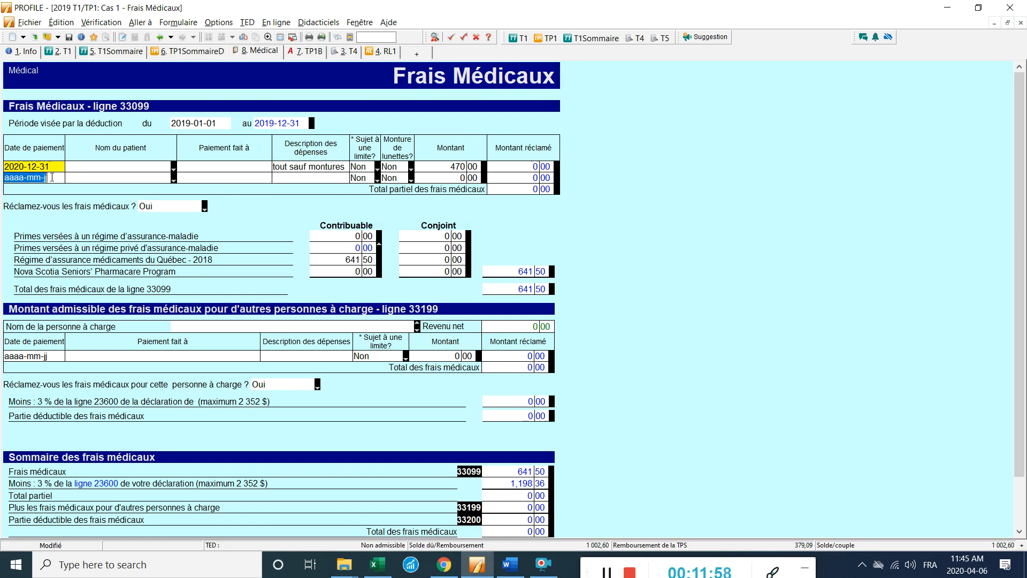
pyautogui.click(24, 166)
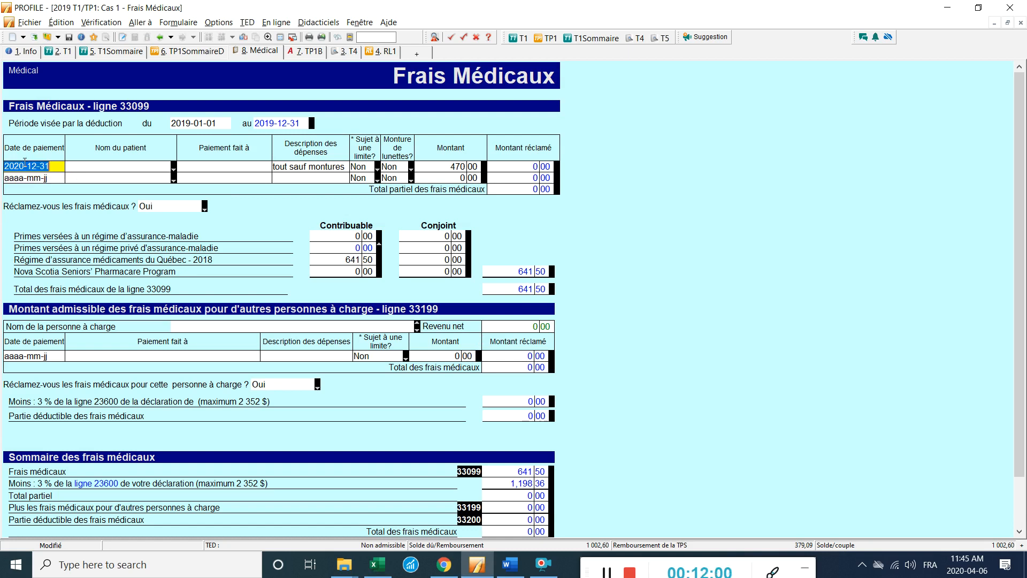
pyautogui.click(24, 166)
pyautogui.write('201')
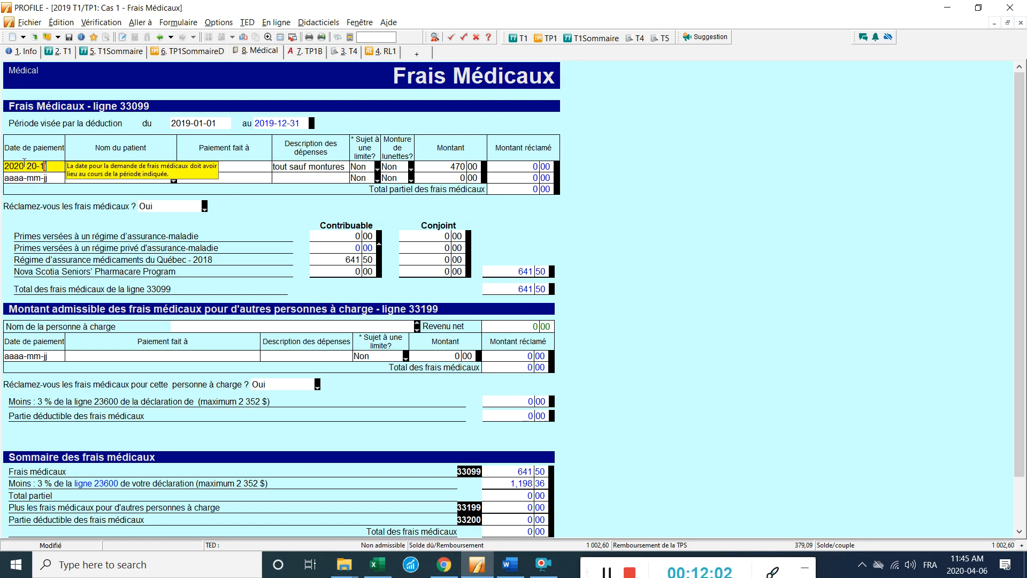
pyautogui.press('BackSpace')
pyautogui.press('BackSpace')
pyautogui.press('BackSpace')
pyautogui.press('BackSpace')
pyautogui.press('BackSpace')
pyautogui.press('BackSpace')
pyautogui.press('BackSpace')
pyautogui.press('BackSpace')
pyautogui.write('019-12-31')
# - Add a second medical expense line with payment date 2019-12-31 and description "montures"
pyautogui.click(25, 174)
pyautogui.write('2019')
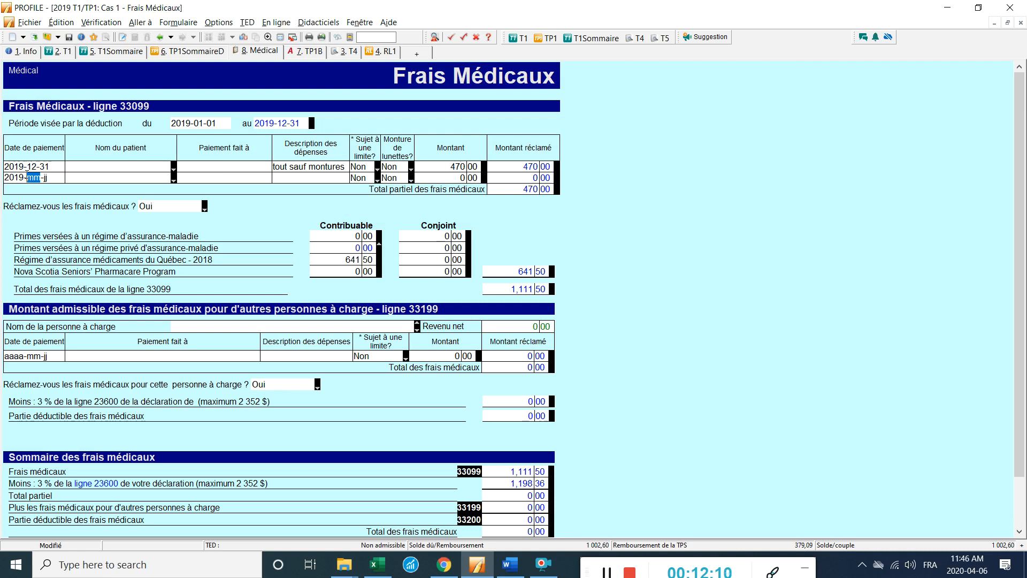
pyautogui.click(27, 175)
pyautogui.write('12aa')
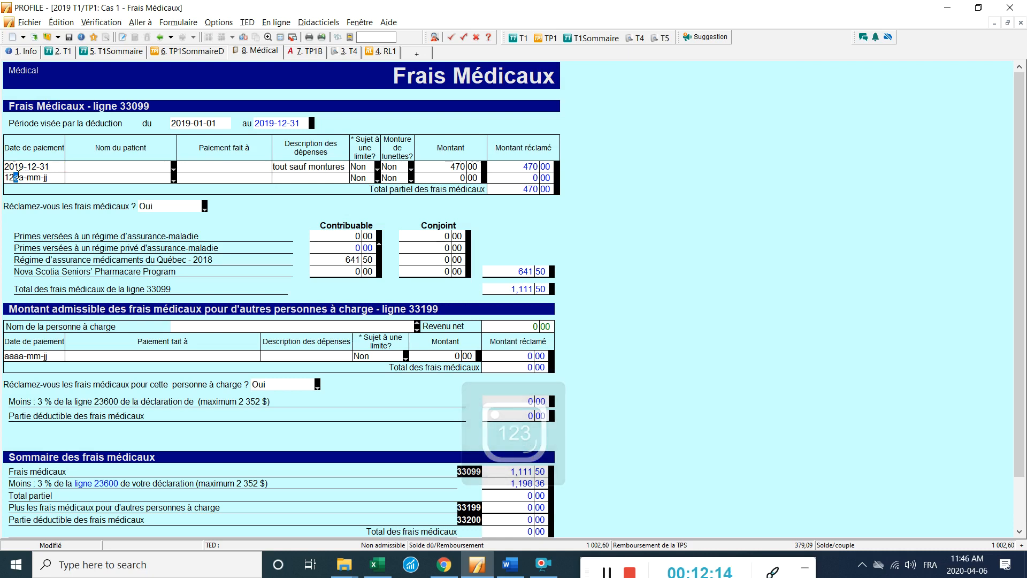
pyautogui.press('BackSpace')
pyautogui.write('019-')
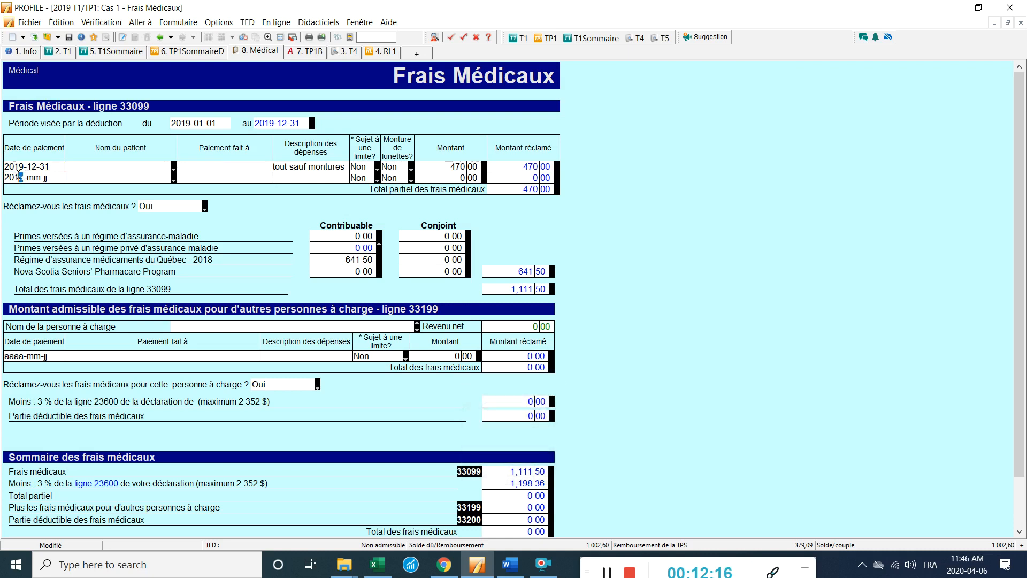
pyautogui.write('12-31')
pyautogui.click(278, 177)
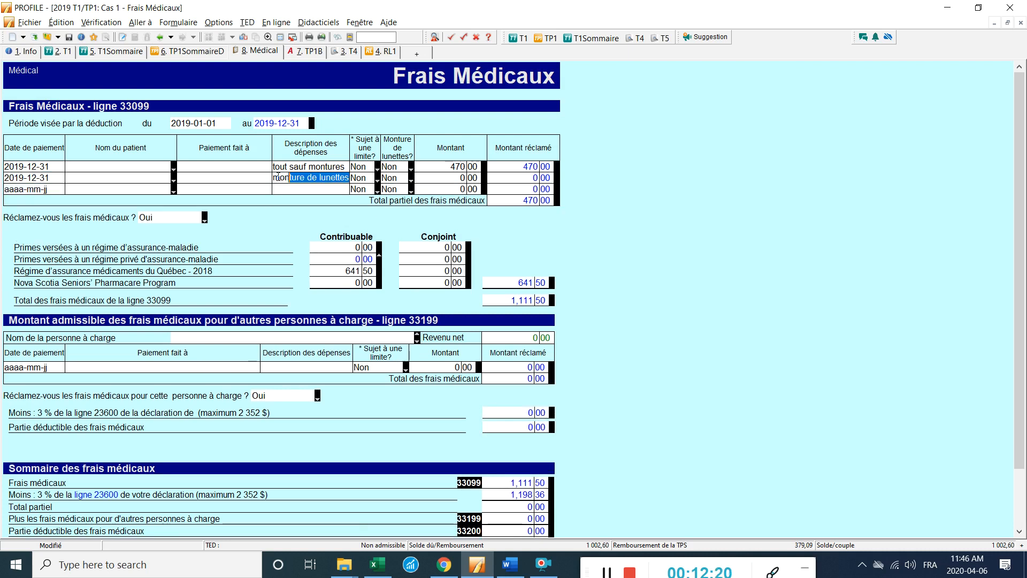
pyautogui.write('montures')
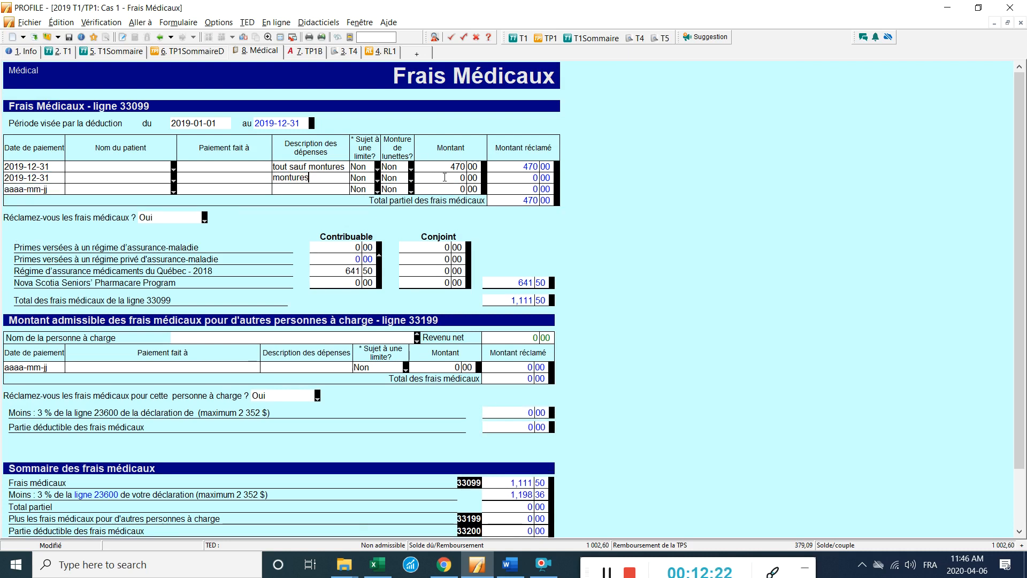
# - Set the amount of the "montures" line to 210, taken from the worksheet's Canada column
pyautogui.hotkey('alt', 'Tab')
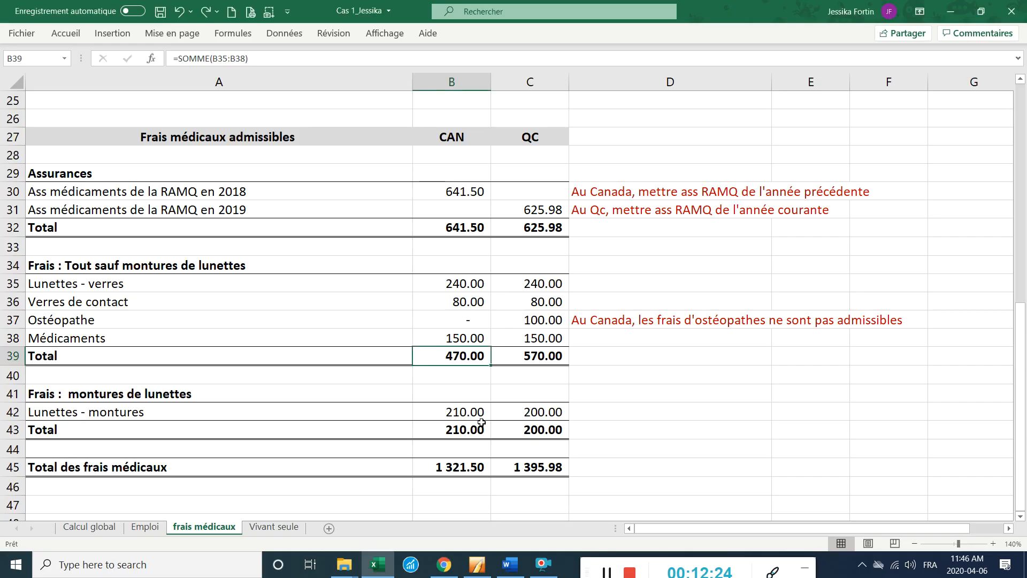
pyautogui.hotkey('alt', 'Tab')
pyautogui.write('210')
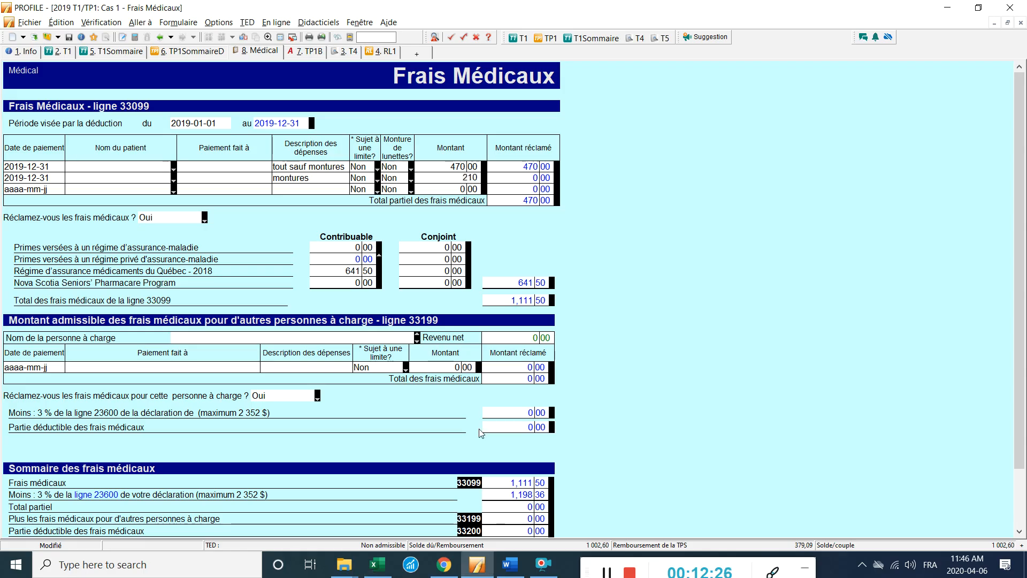
pyautogui.click(428, 163)
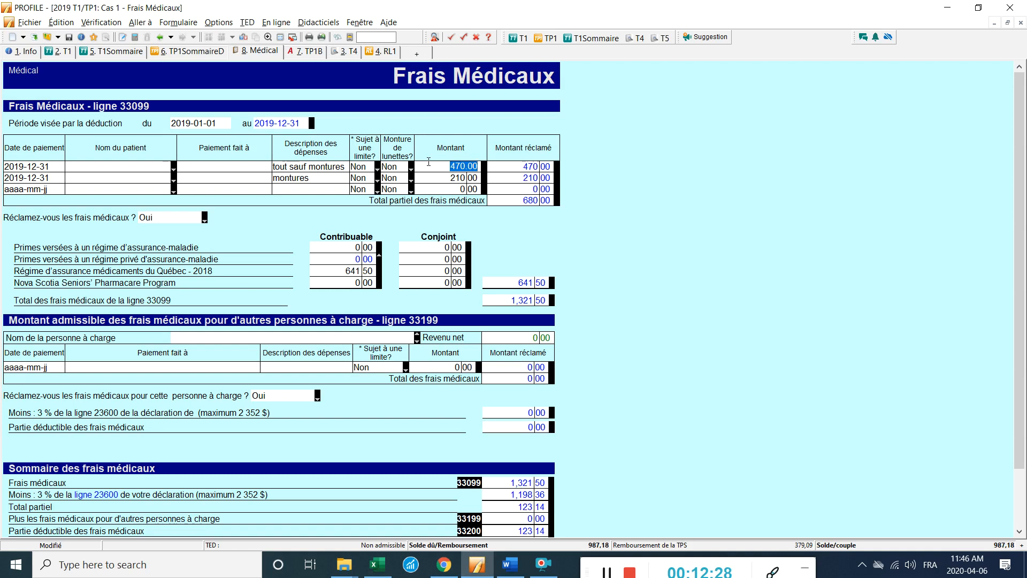
# - In the Québec medical expense form, override the "tout sauf montures" amount with 570 from the worksheet's QC column
pyautogui.click(244, 38)
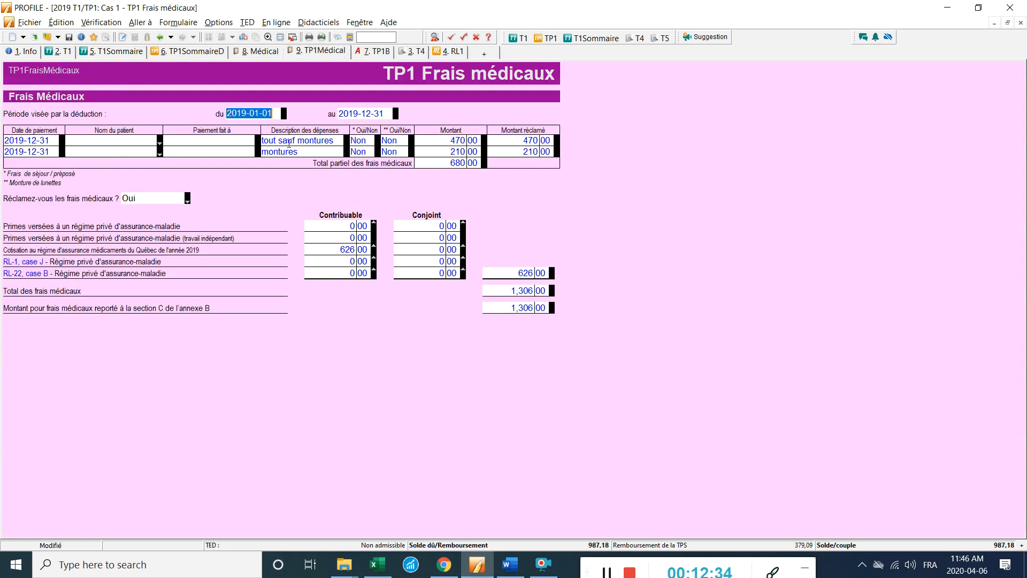
pyautogui.click(461, 141)
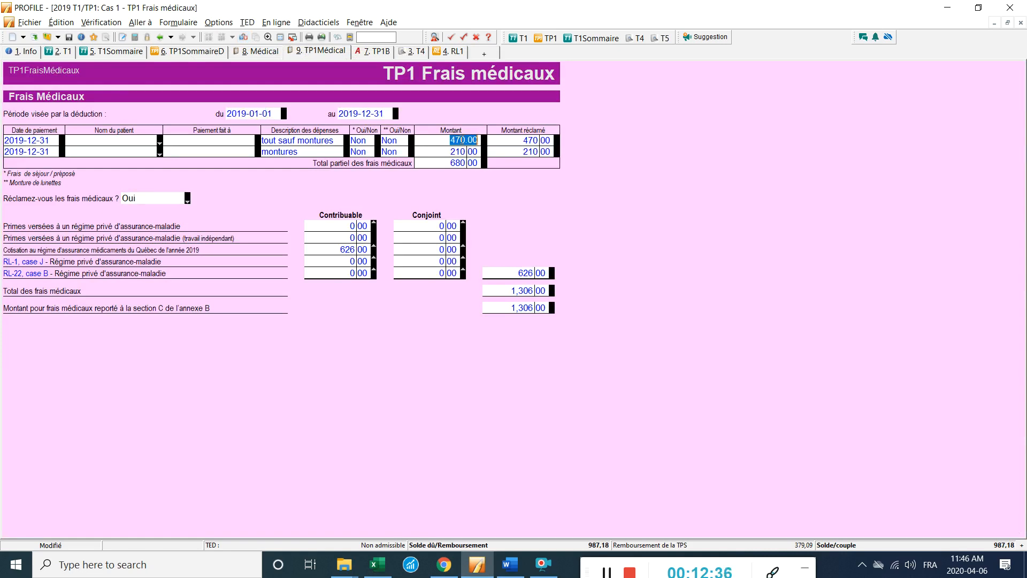
pyautogui.hotkey('alt', 'Tab')
pyautogui.click(535, 352)
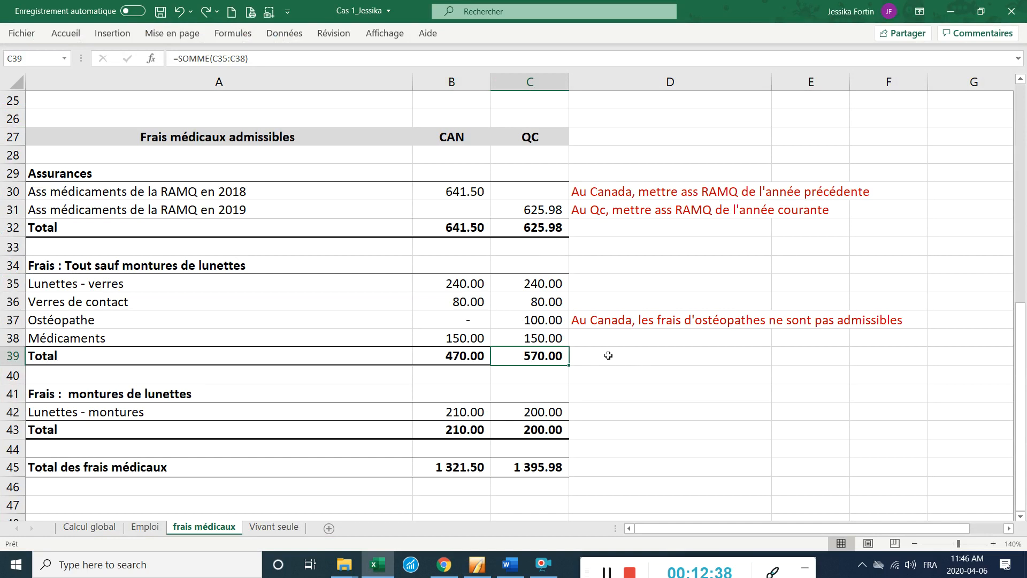
pyautogui.hotkey('alt', 'Tab')
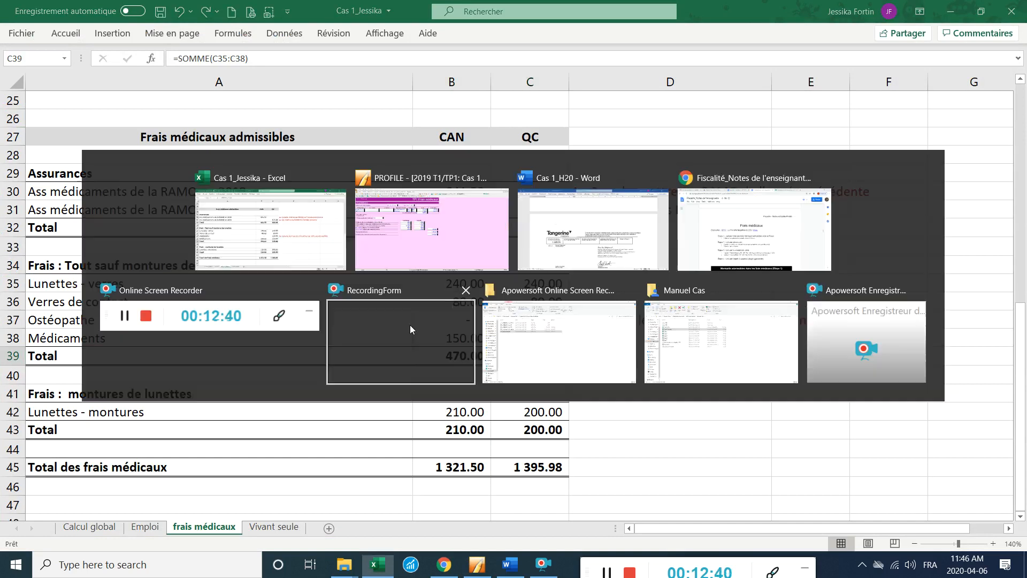
pyautogui.write('570')
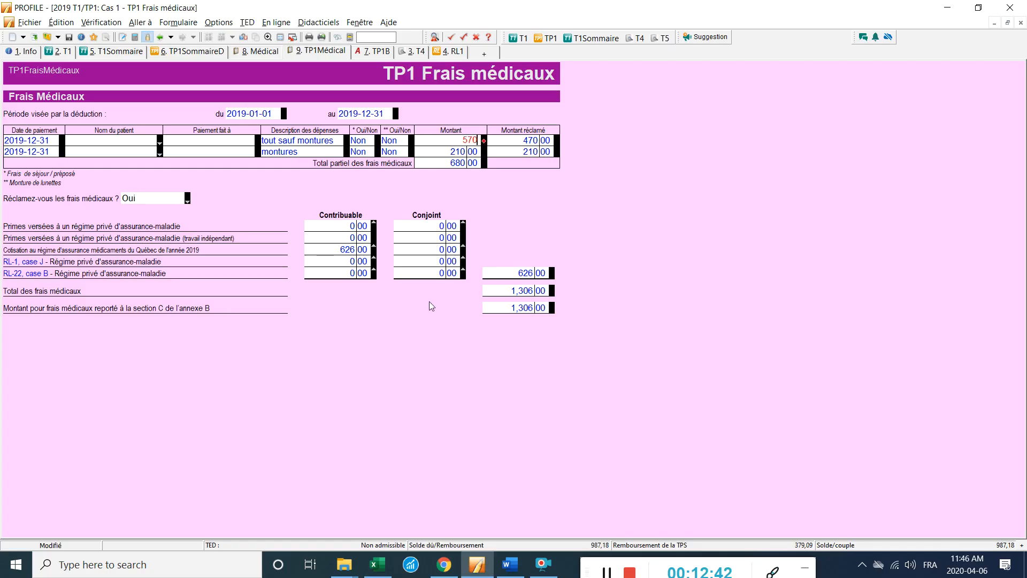
# - Add the "Signature du préparateur" revision mark to the overridden "tout sauf montures" amount
pyautogui.rightClick(485, 143)
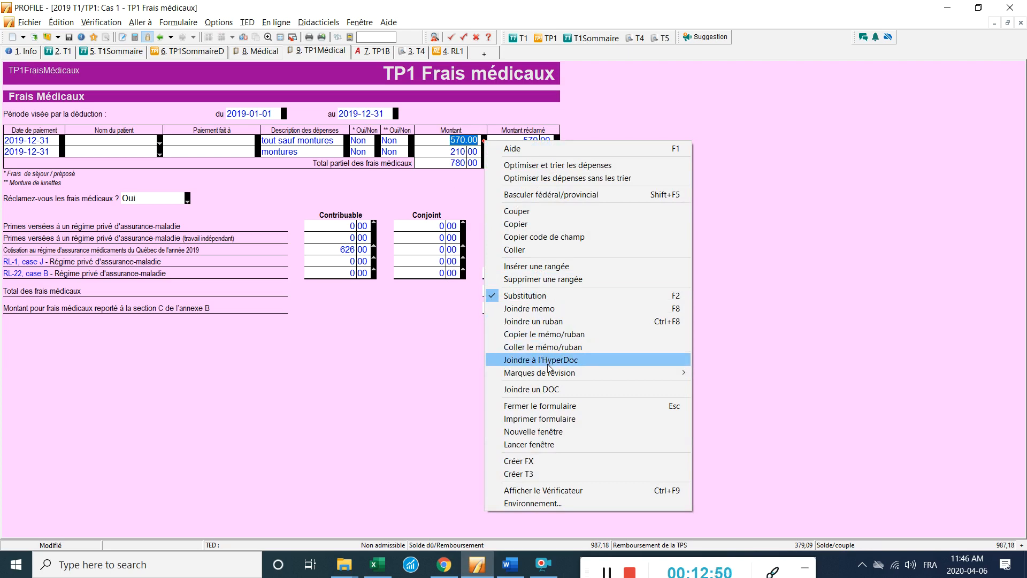
pyautogui.moveTo(556, 373)
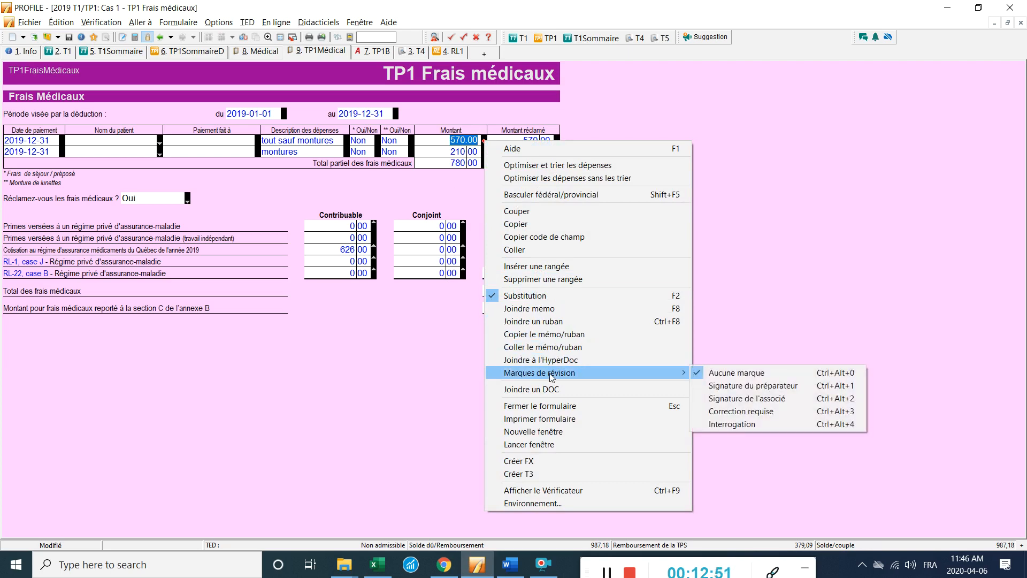
pyautogui.click(776, 387)
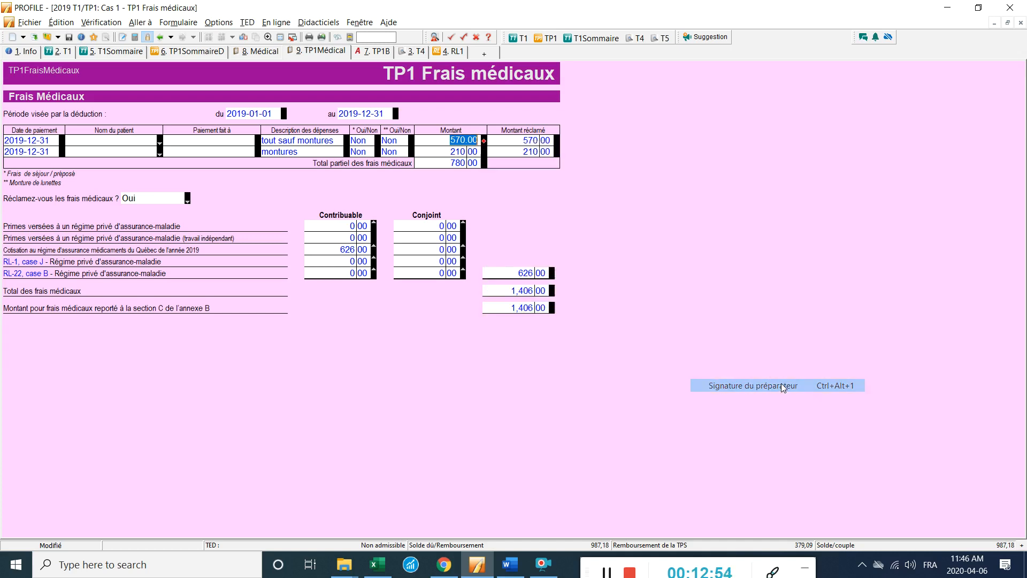
# - Override the Québec "montures" amount with 200 and add the "Signature du préparateur" revision mark to it
pyautogui.click(471, 151)
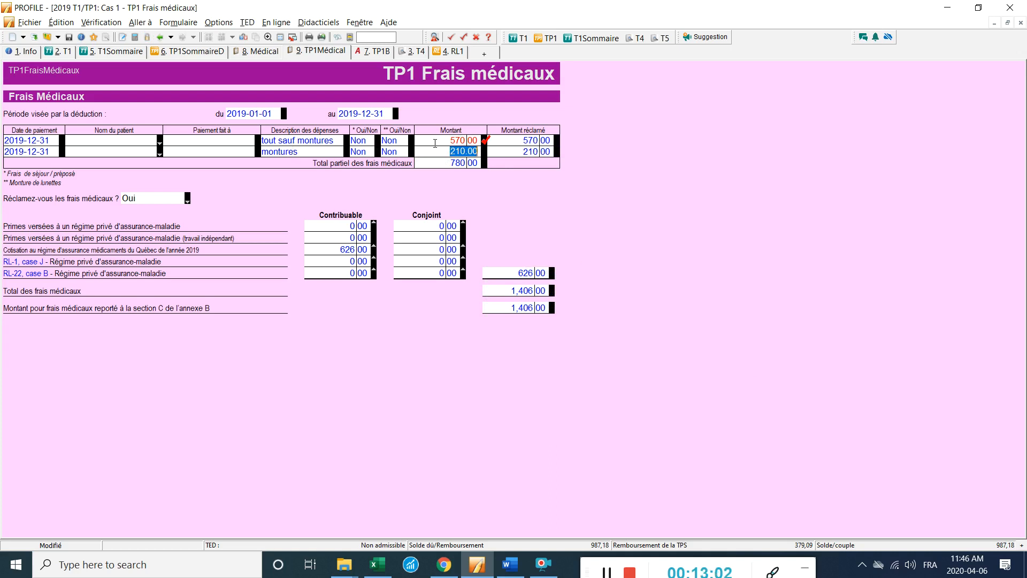
pyautogui.write('200')
pyautogui.click(455, 141)
pyautogui.click(474, 151)
pyautogui.rightClick(487, 157)
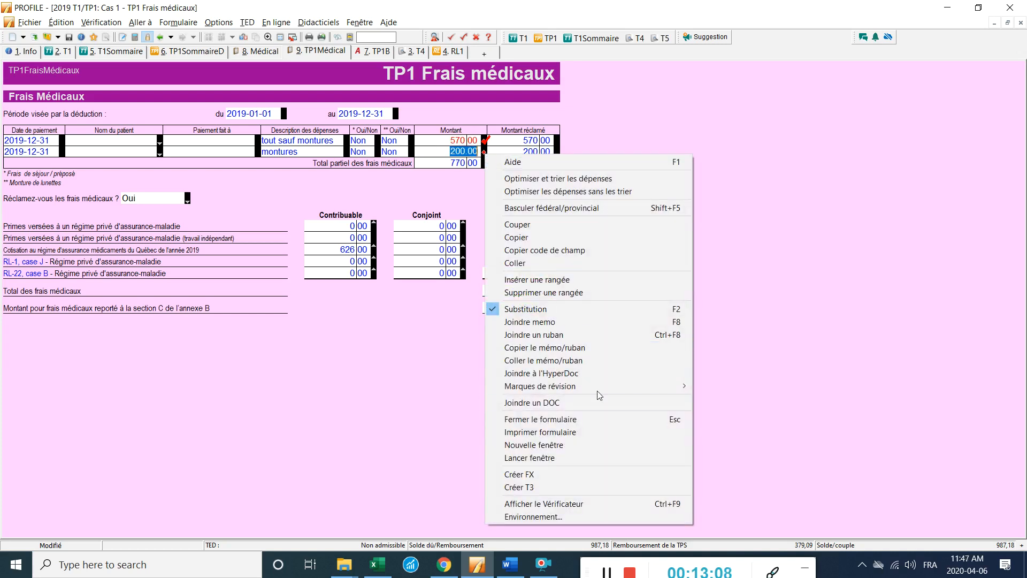
pyautogui.moveTo(601, 386)
pyautogui.click(727, 412)
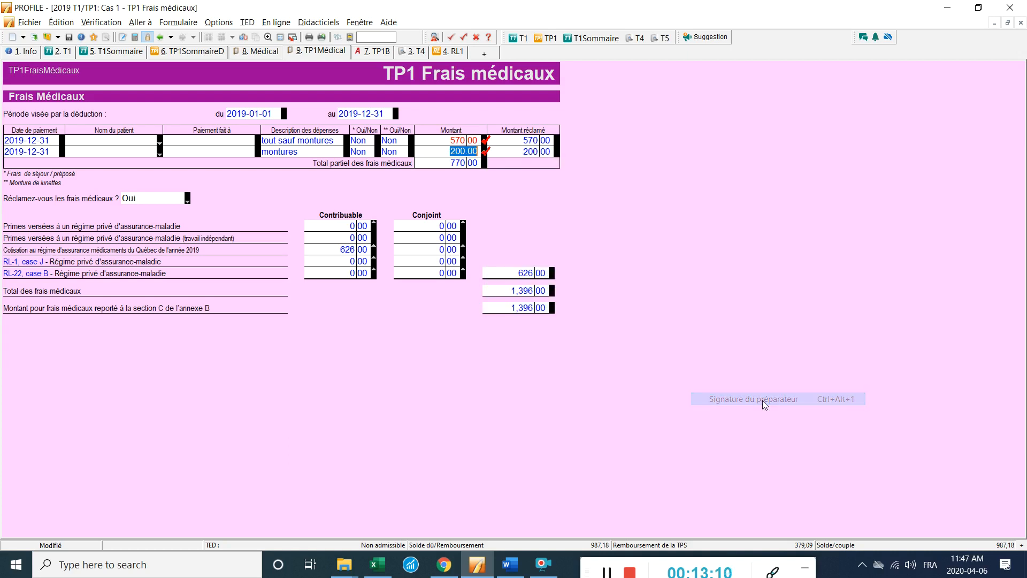
# - Set "Monture de lunettes?" to Oui for the "montures" line in the federal medical expense form
pyautogui.click(349, 155)
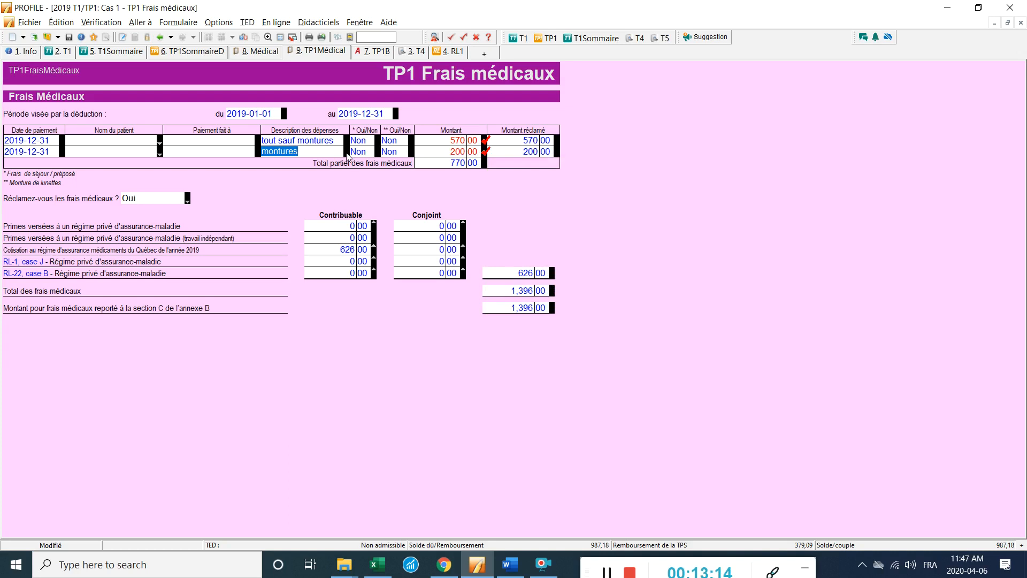
pyautogui.click(368, 154)
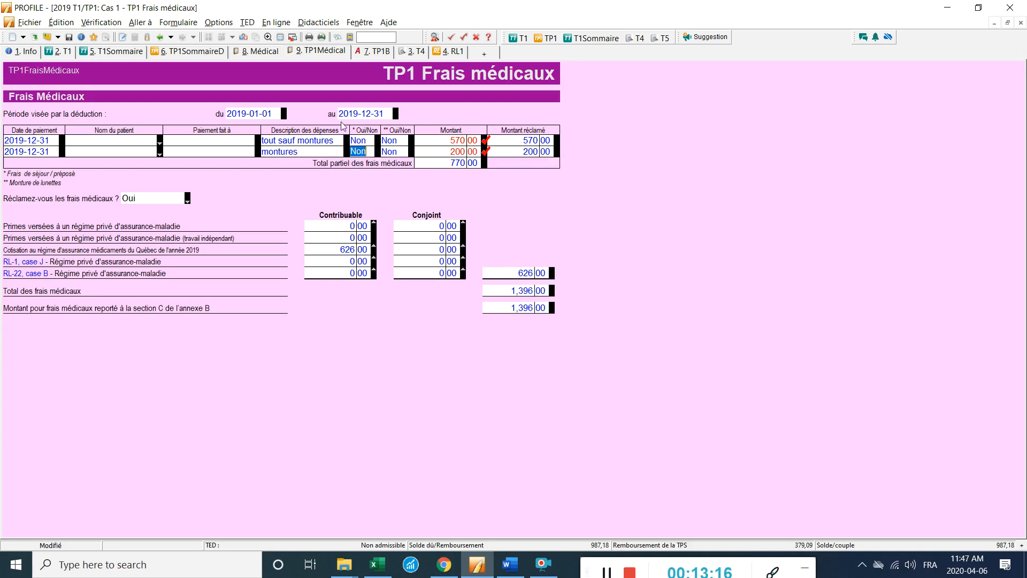
pyautogui.click(243, 38)
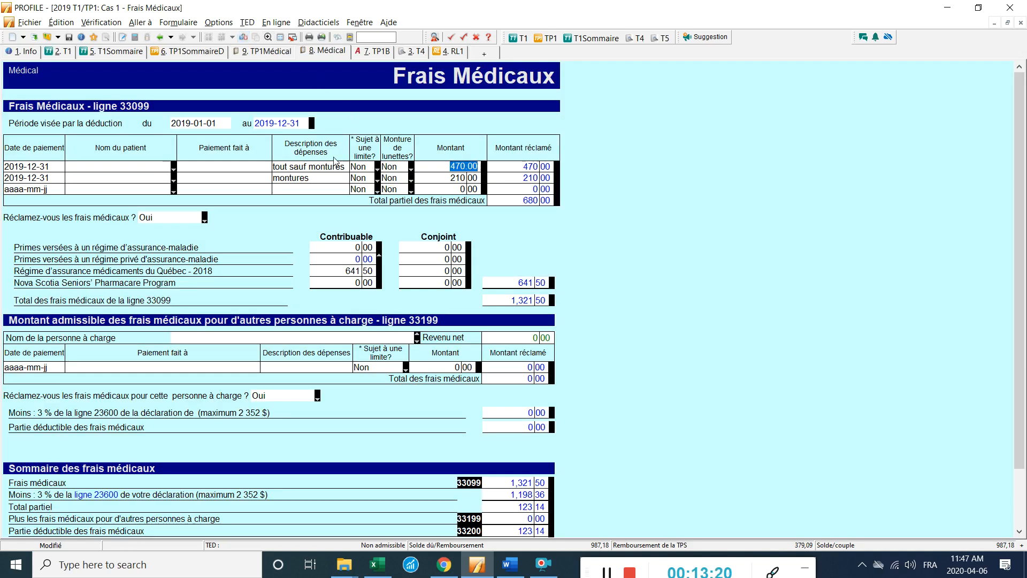
pyautogui.click(394, 179)
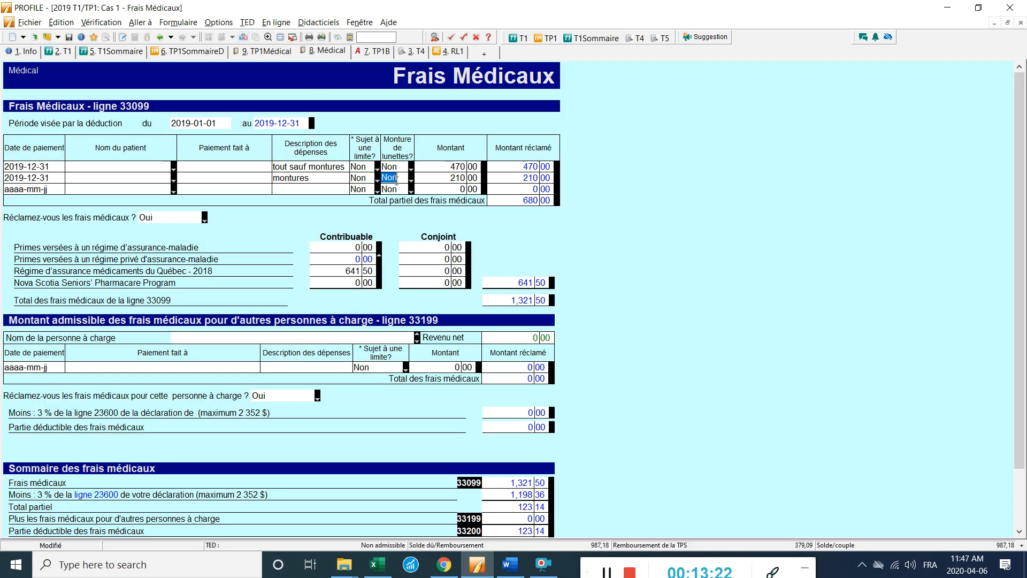
pyautogui.click(411, 180)
pyautogui.click(399, 190)
pyautogui.click(443, 177)
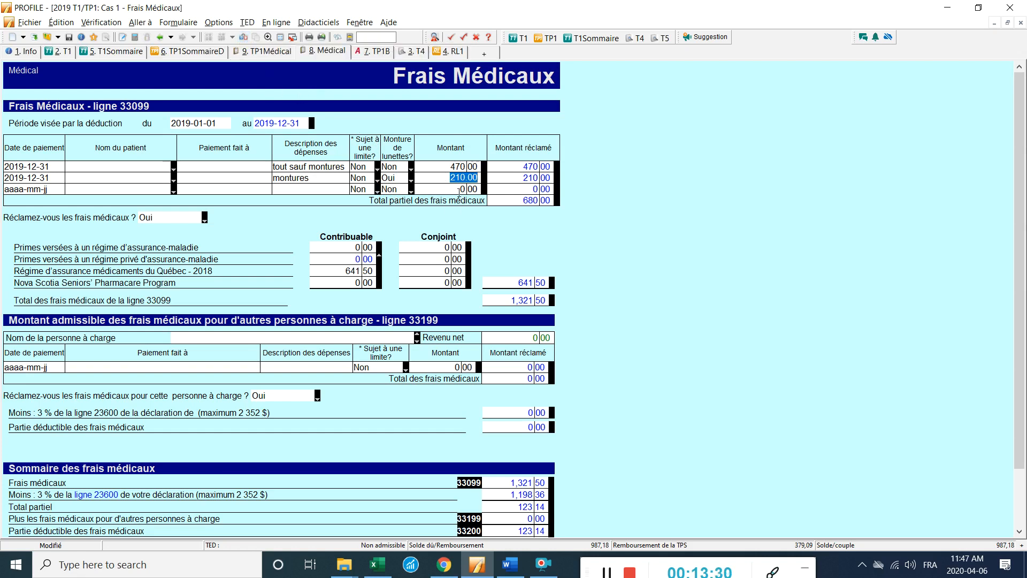
pyautogui.press('Down')
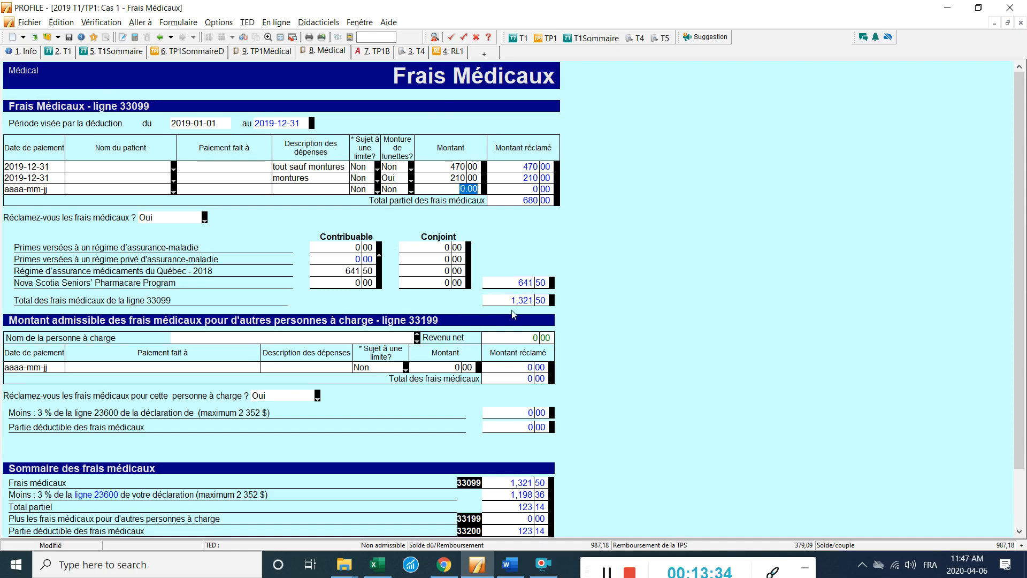
# - Check the worksheet's Canada and Québec medical expense totals against the totals in the federal and Québec PROFILE forms
pyautogui.hotkey('alt', 'Tab')
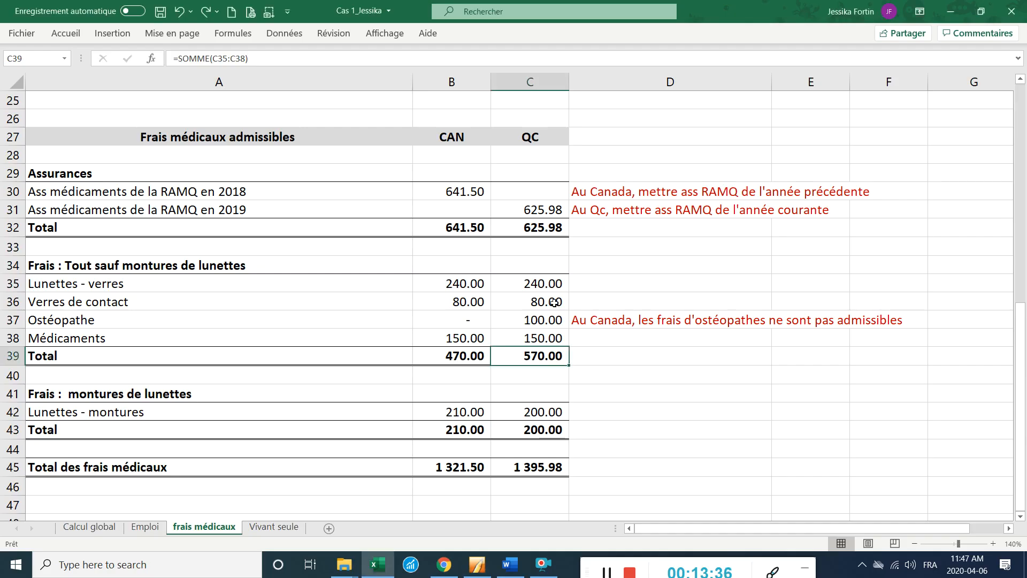
pyautogui.click(471, 469)
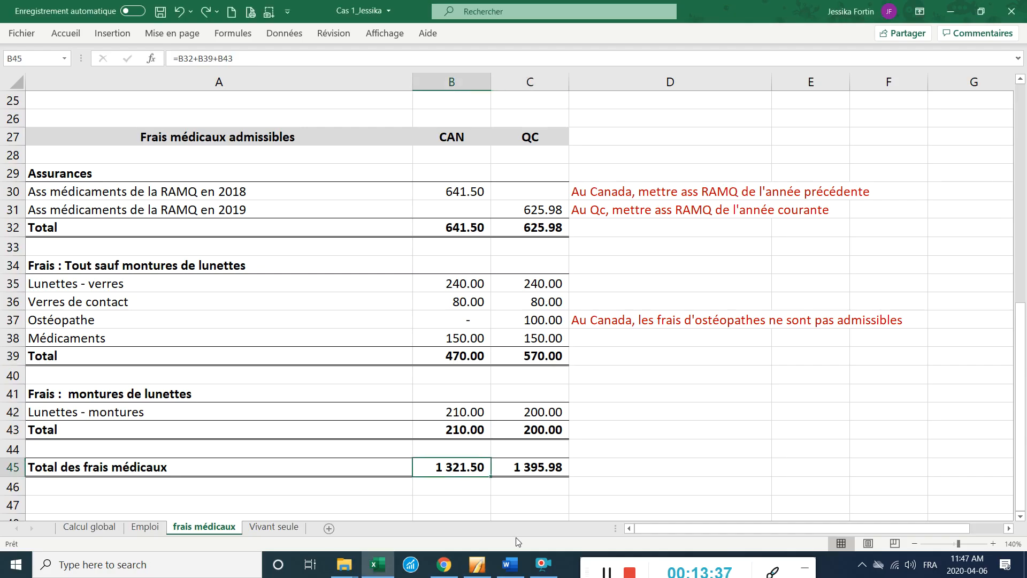
pyautogui.click(524, 472)
pyautogui.hotkey('alt', 'Tab')
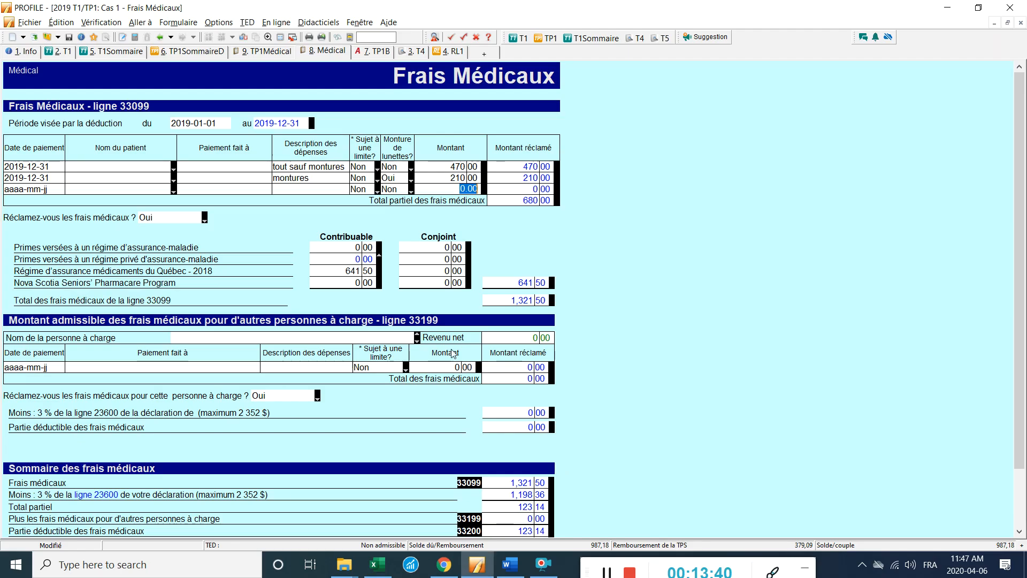
pyautogui.click(246, 37)
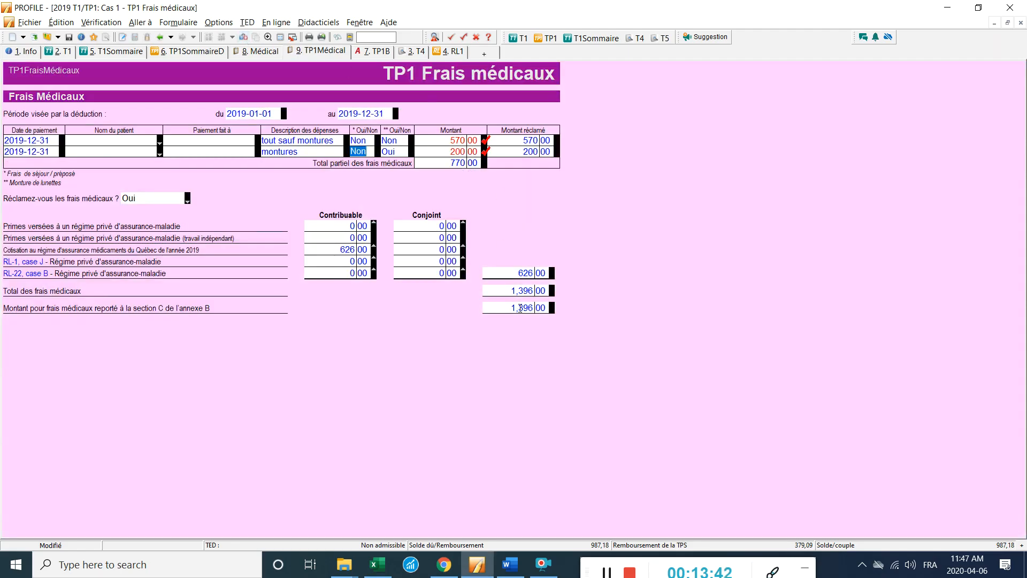
# - Compare the worksheet's Canada medical expense credit calculation with the medical expense lines of the T1Sommaire form in PROFILE
pyautogui.hotkey('alt', 'Tab')
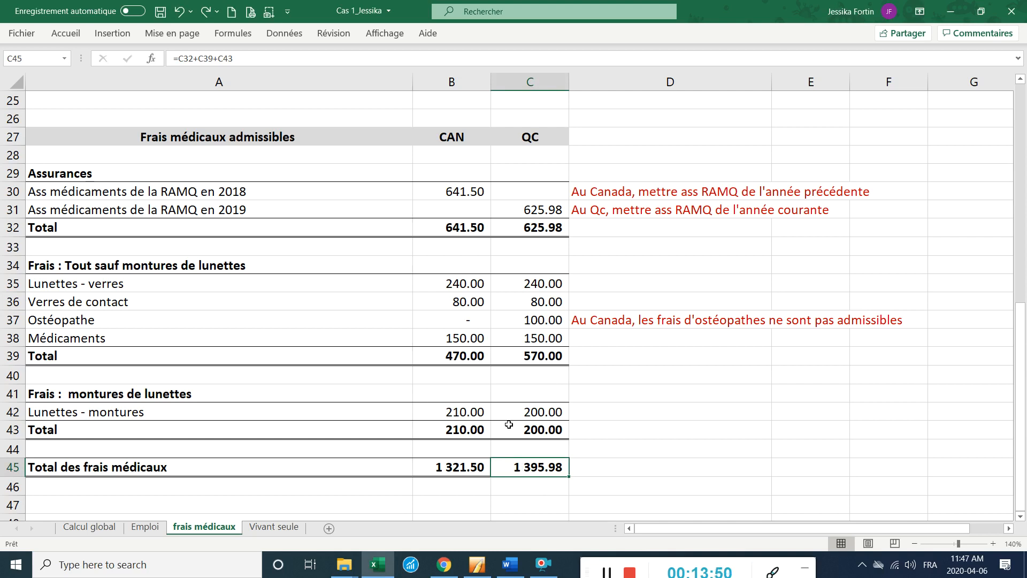
pyautogui.scroll(6, 223, 298)
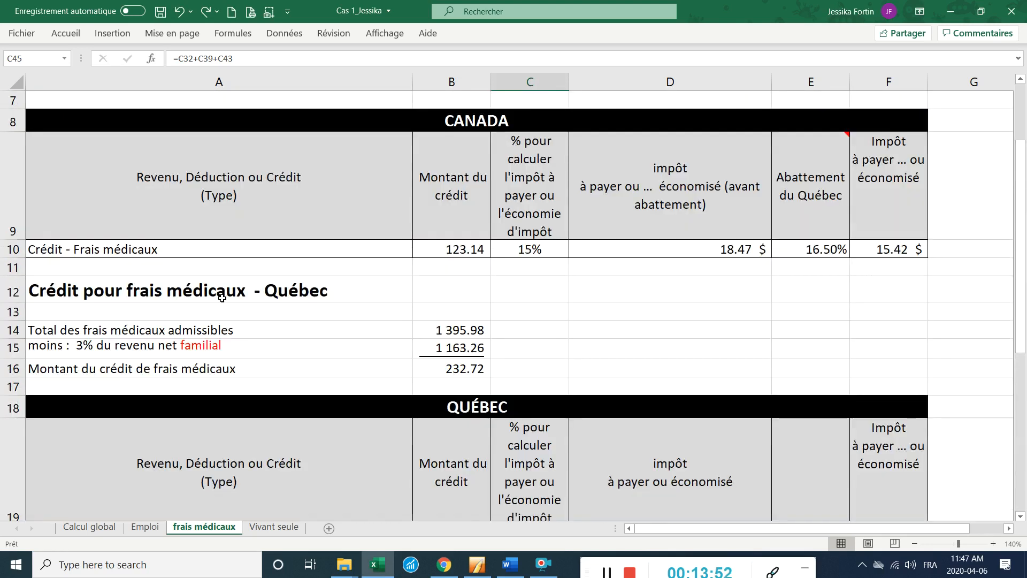
pyautogui.scroll(-2, 223, 298)
pyautogui.scroll(4, 102, 193)
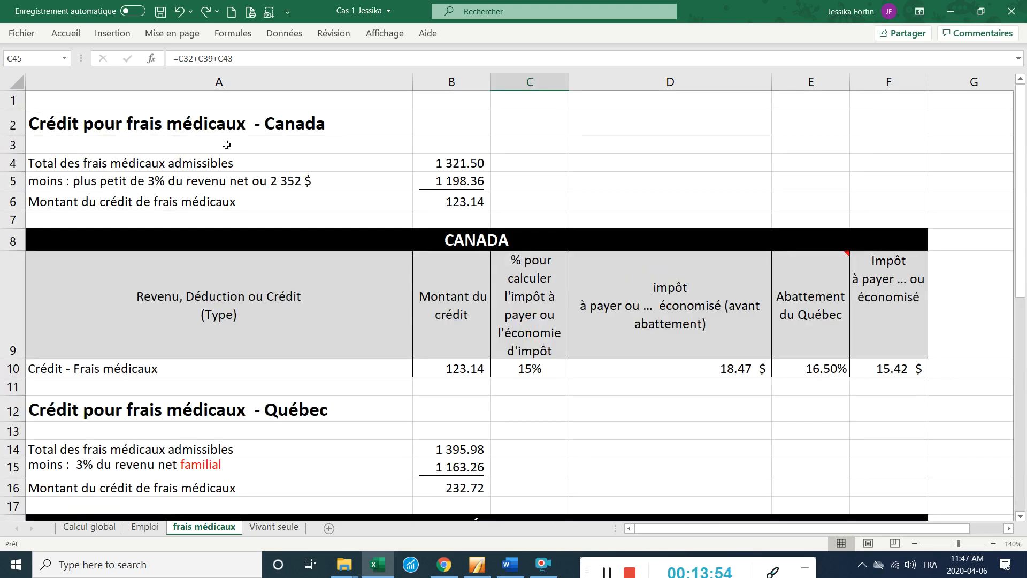
pyautogui.click(422, 373)
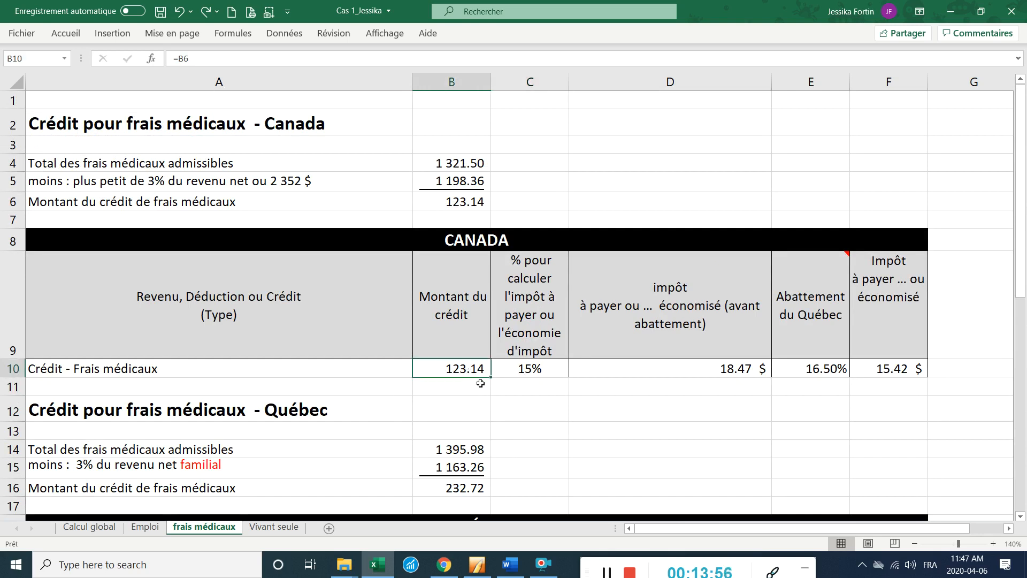
pyautogui.click(485, 571)
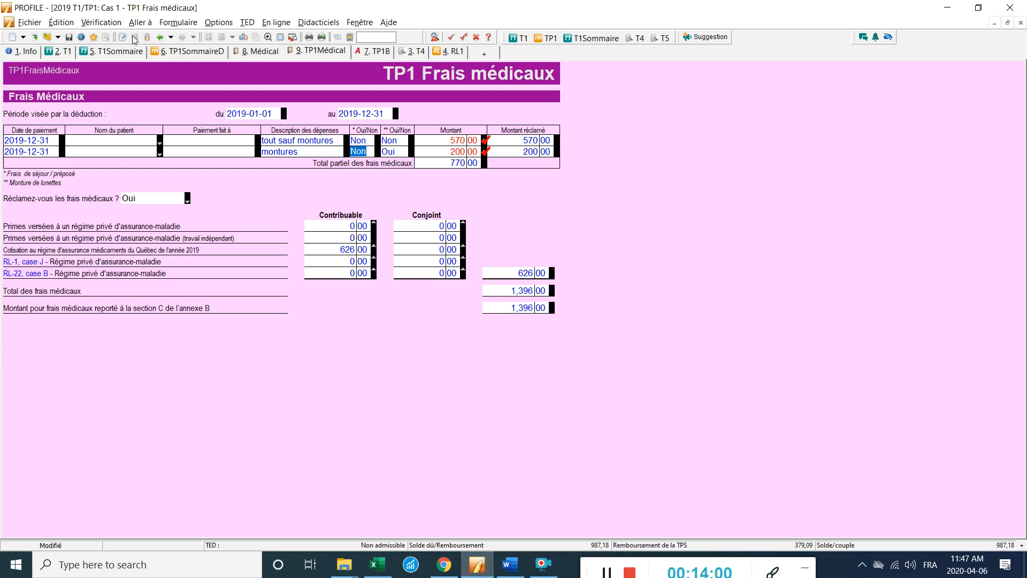
pyautogui.click(127, 52)
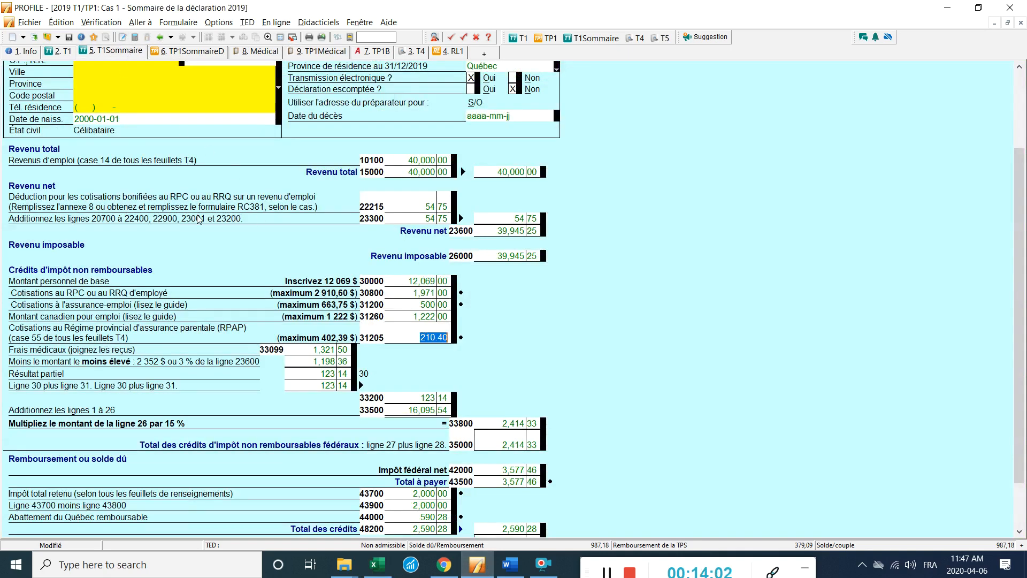
pyautogui.scroll(-1, 90, 266)
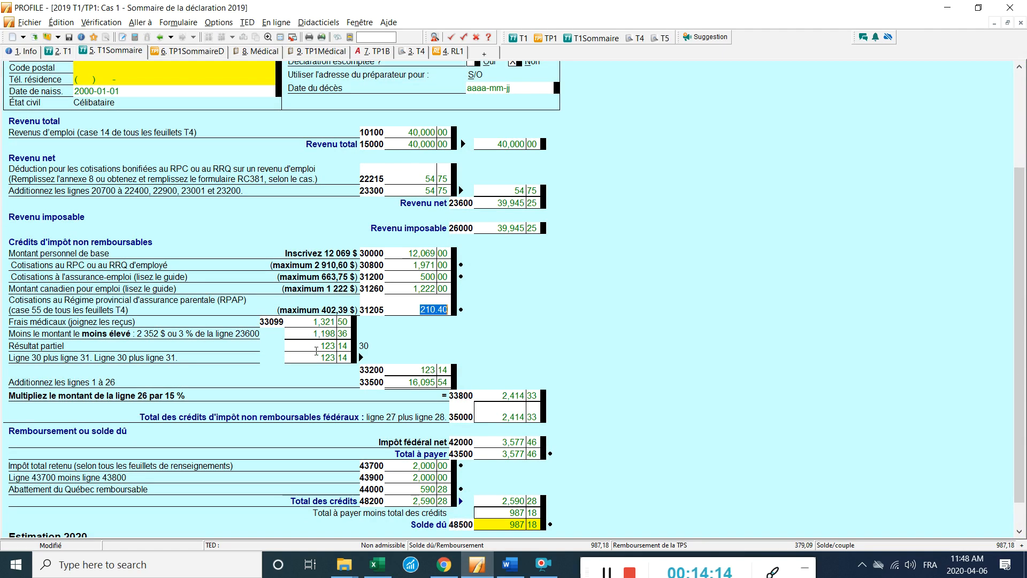
pyautogui.hotkey('alt', 'Tab')
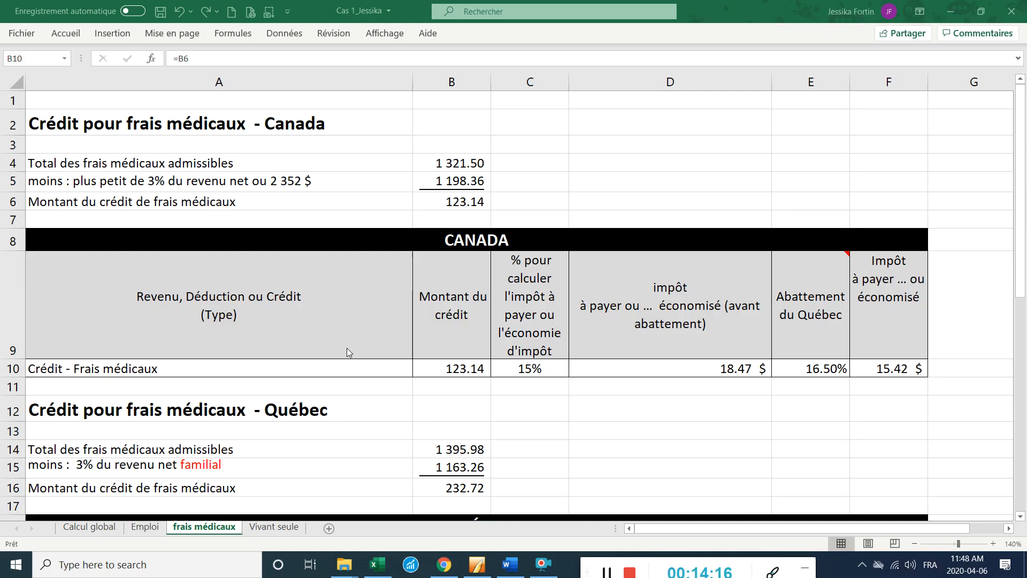
pyautogui.click(431, 204)
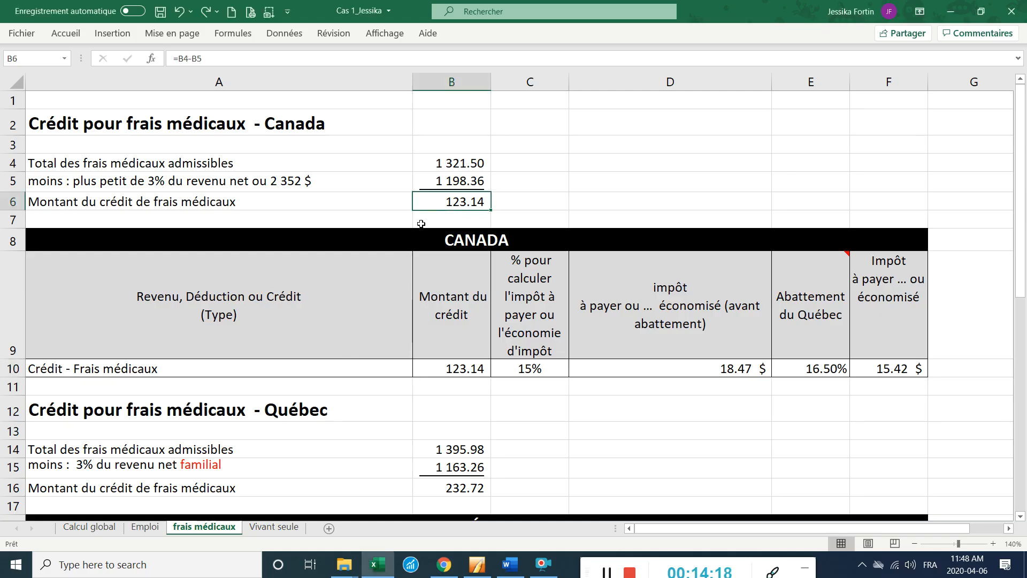
# - Compare the worksheet's Québec medical expense credit amount with line 381 of the TP1SommaireD form in PROFILE
pyautogui.scroll(-2, 431, 204)
pyautogui.click(435, 370)
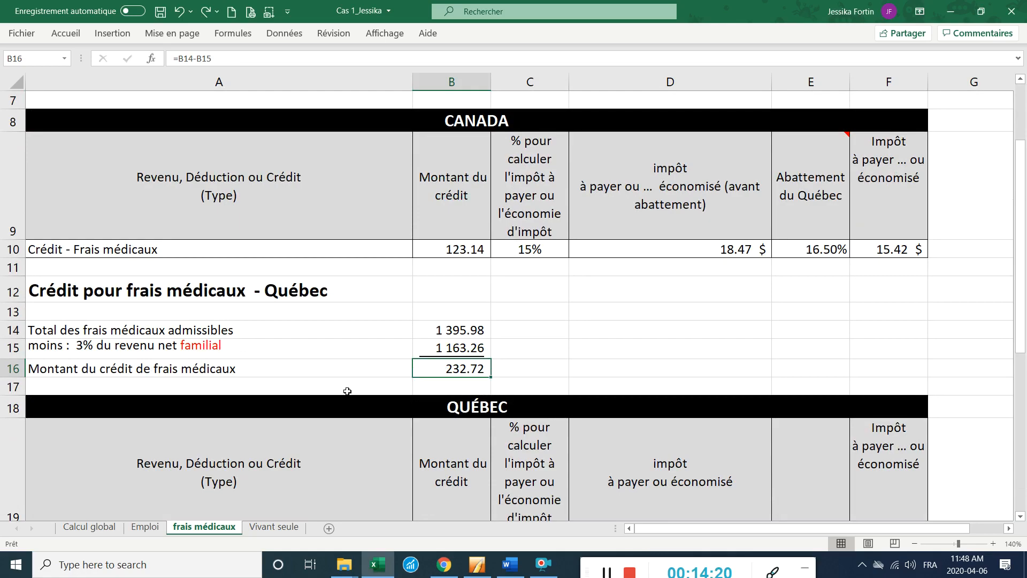
pyautogui.hotkey('alt', 'Tab')
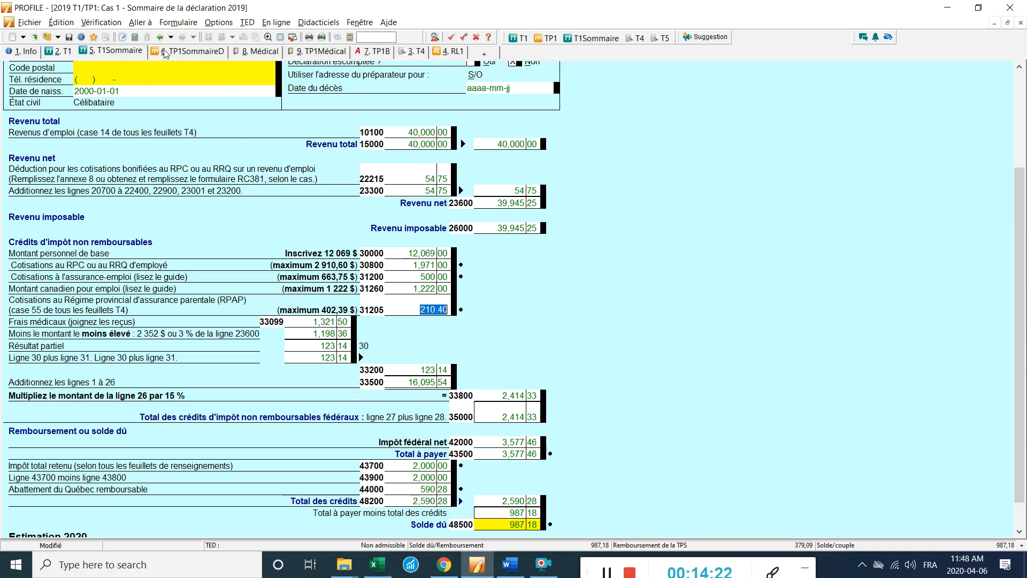
pyautogui.click(194, 53)
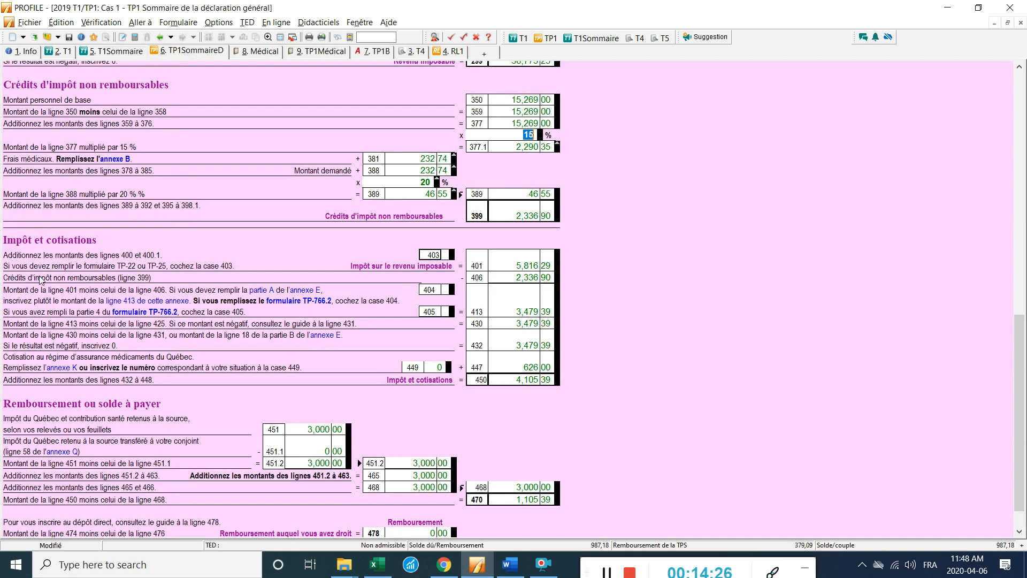
pyautogui.scroll(1, 42, 278)
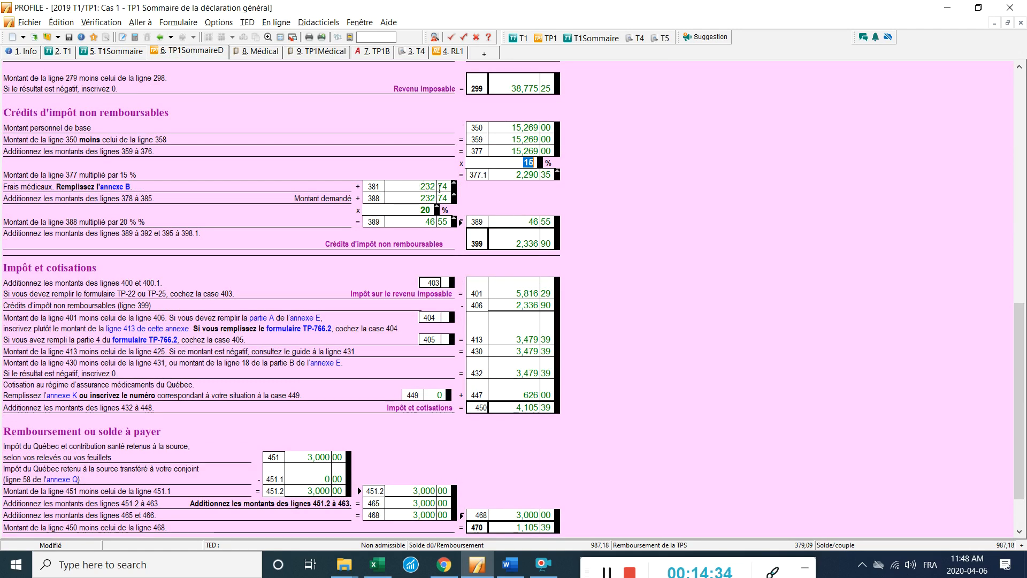
pyautogui.hotkey('alt', 'Tab')
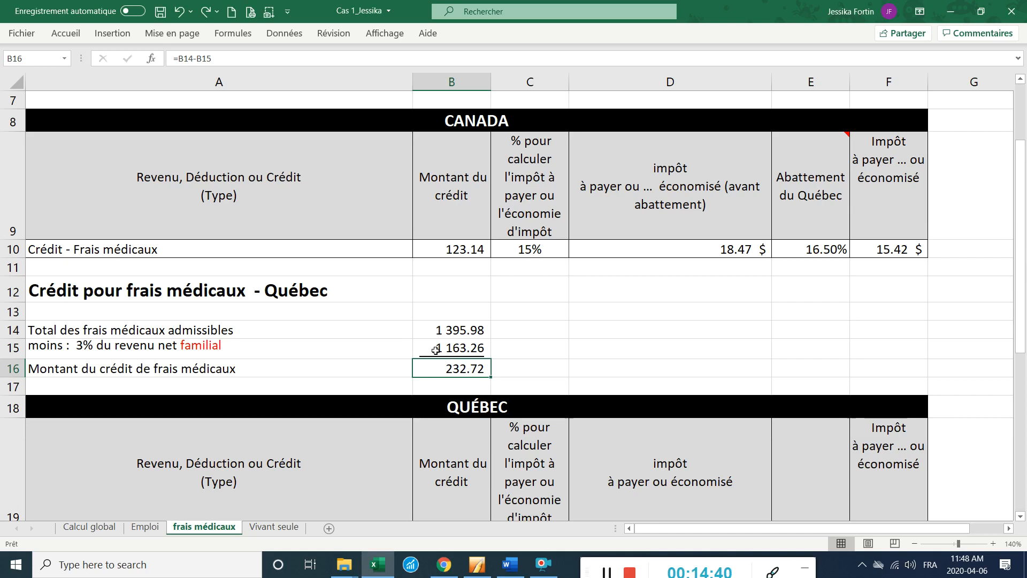
pyautogui.hotkey('alt', 'Tab')
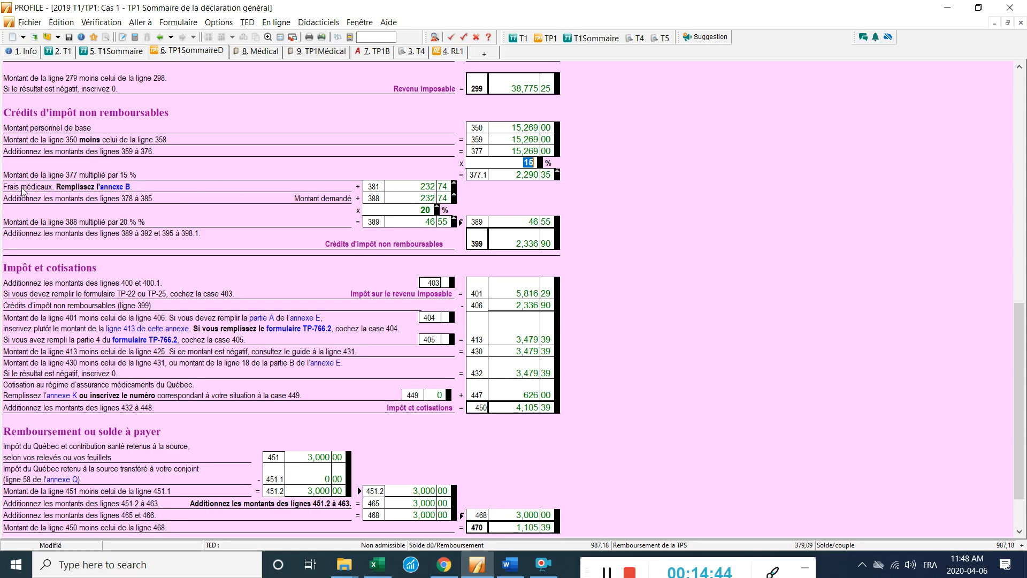
# - Follow the annexe B link from line 381 and examine the medical expense calculation in section C
pyautogui.click(114, 187)
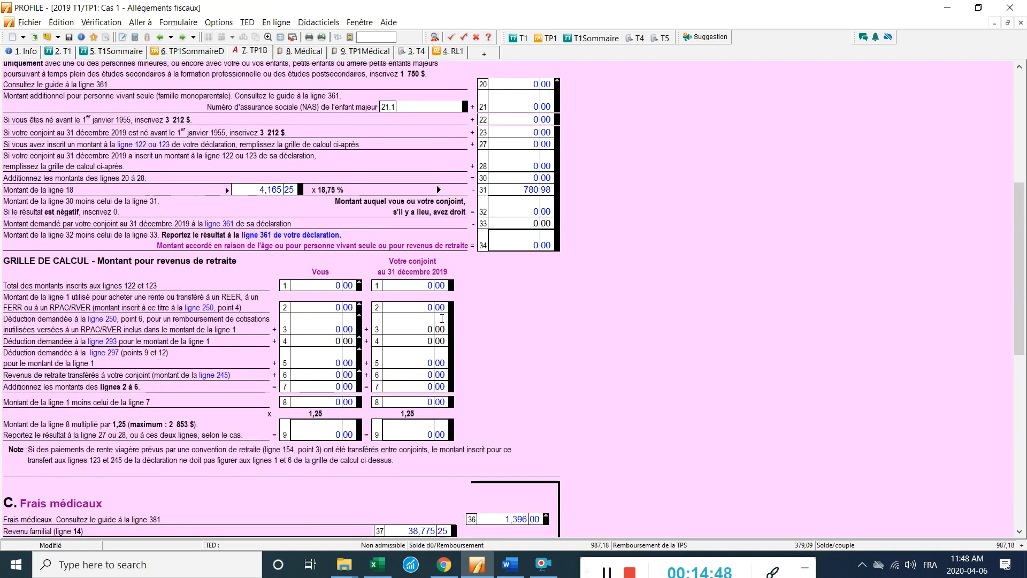
pyautogui.scroll(-5, 455, 345)
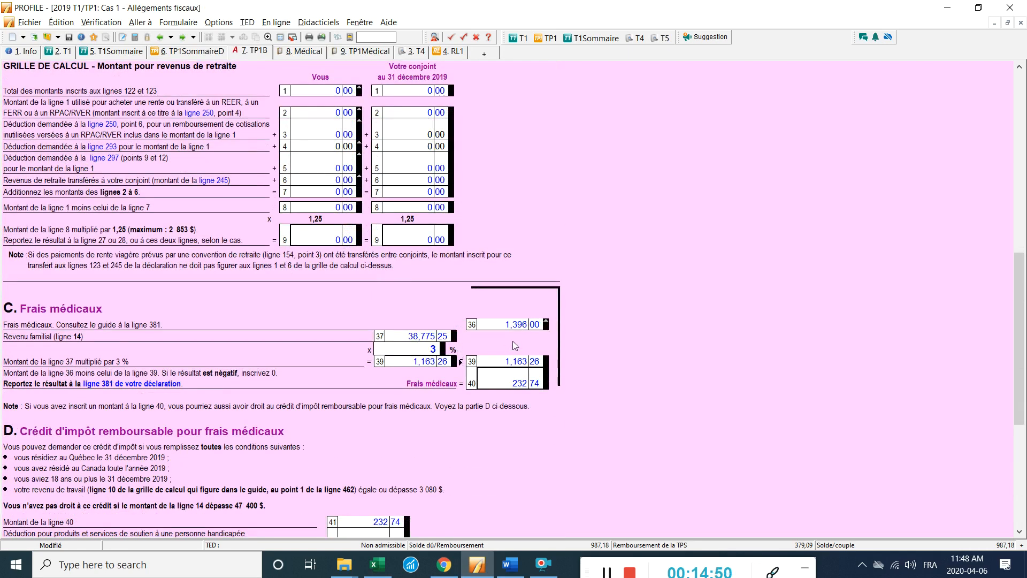